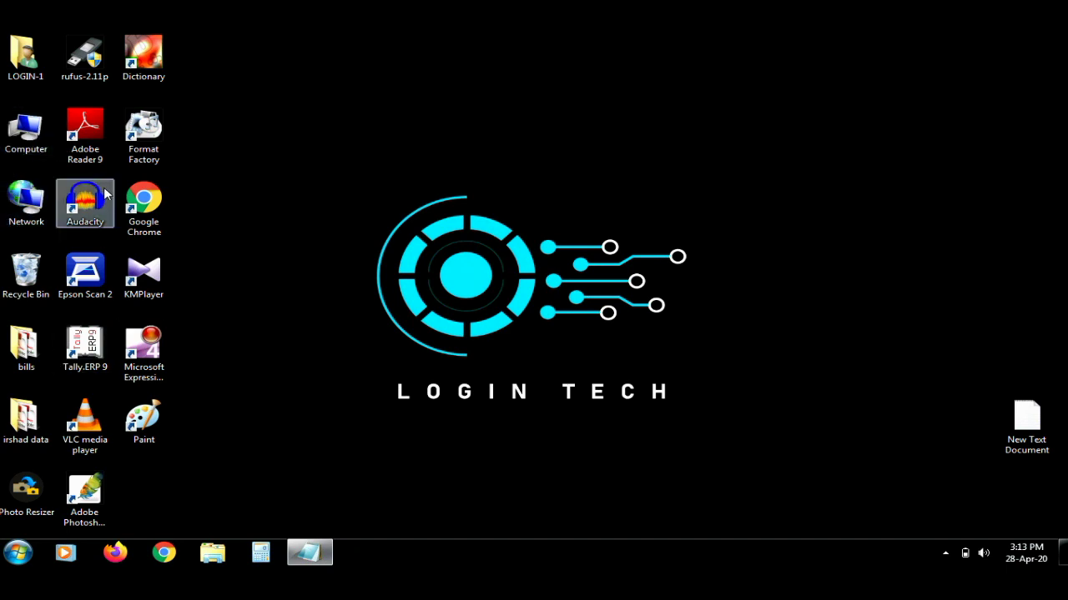
# Refresh the desktop three times from its right-click menu, then bring up the Start menu
pyautogui.rightClick(282, 191)
pyautogui.click(323, 232)
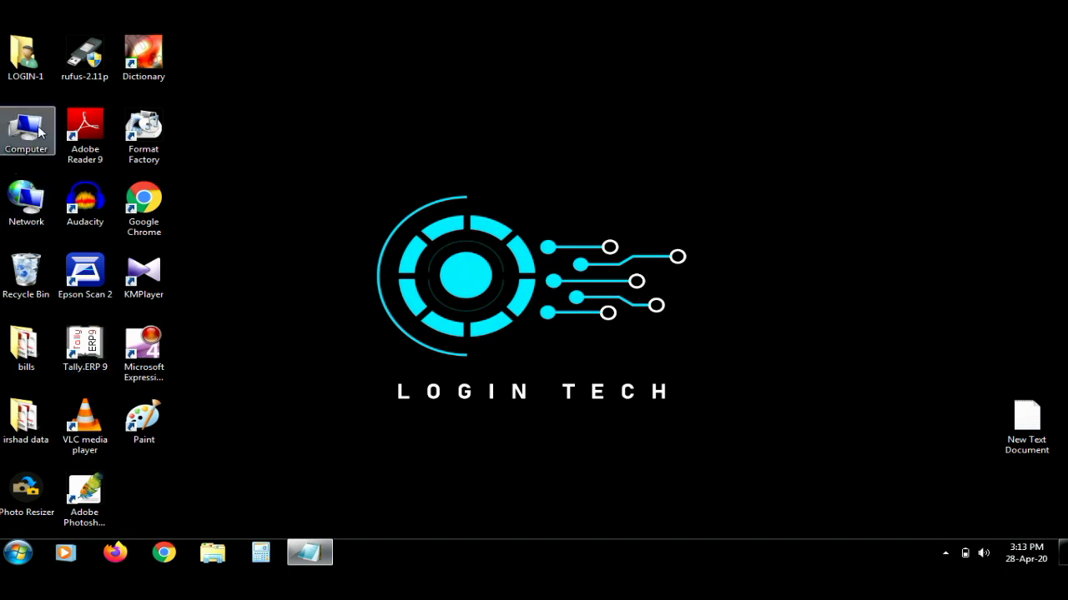
pyautogui.rightClick(282, 191)
pyautogui.click(323, 231)
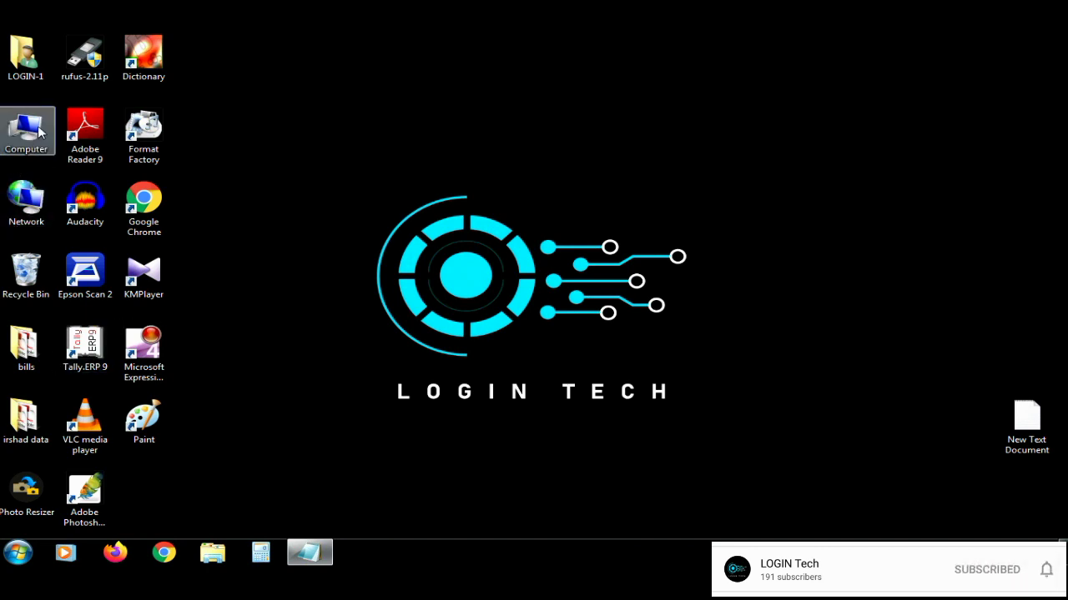
pyautogui.rightClick(281, 191)
pyautogui.click(324, 231)
pyautogui.click(18, 553)
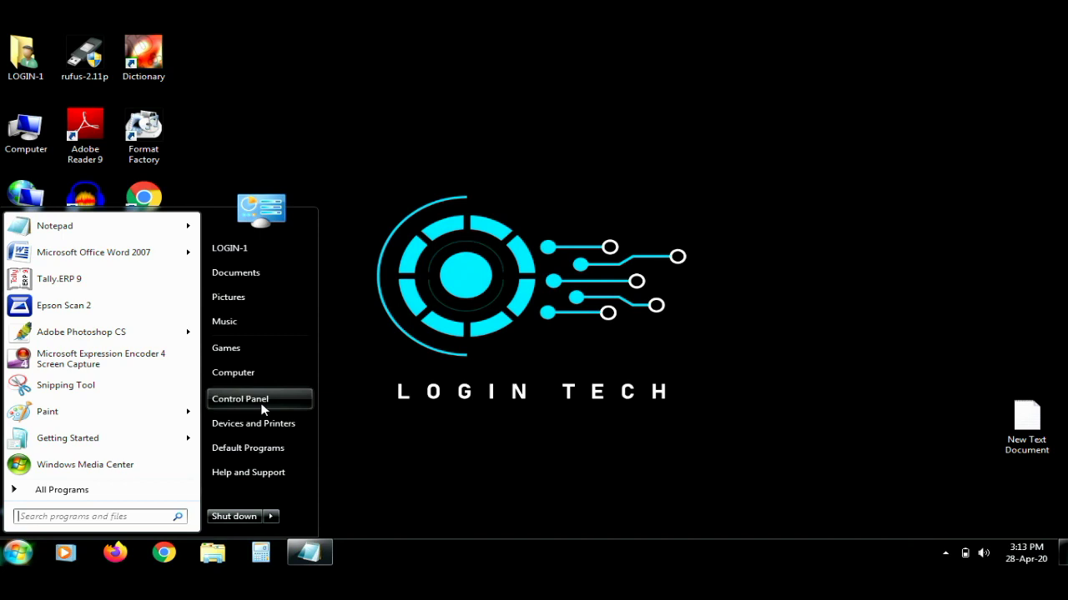
# Open Control Panel in Large icons view and begin turning on BitLocker for drive G:
pyautogui.click(261, 407)
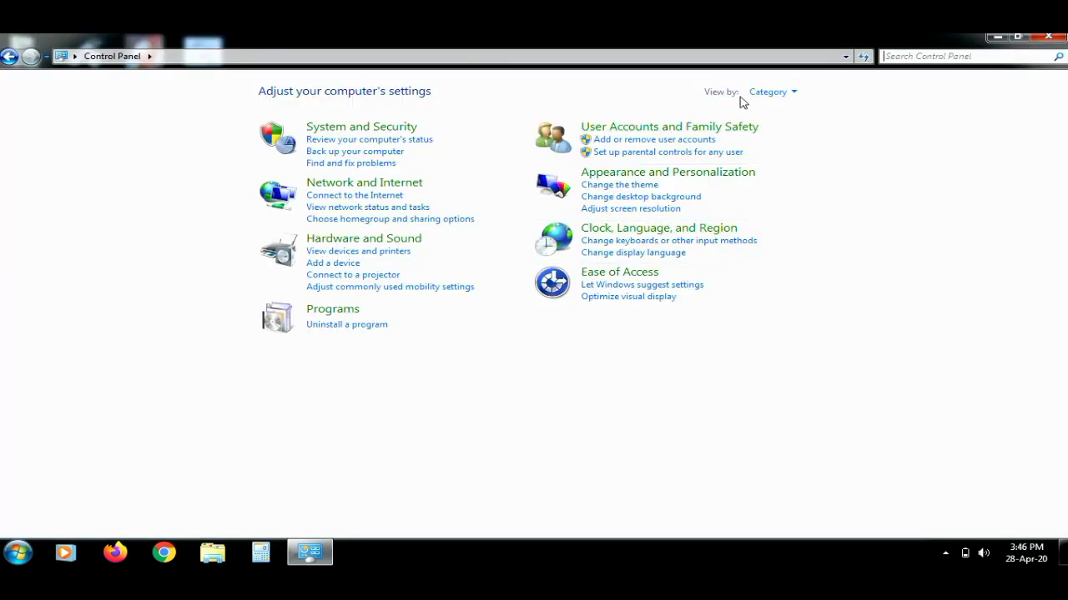
pyautogui.click(775, 99)
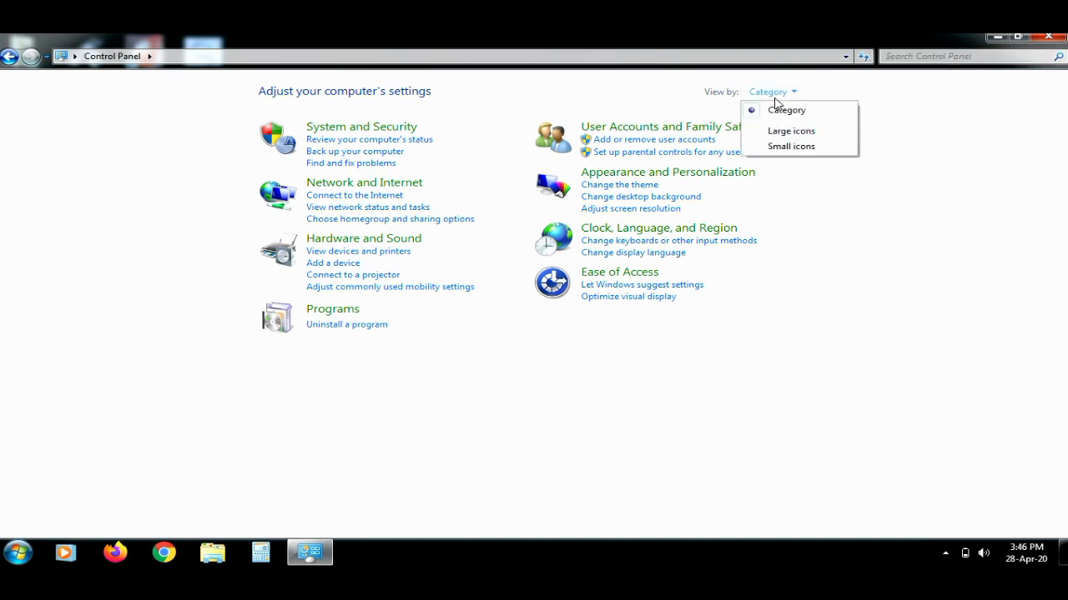
pyautogui.click(786, 133)
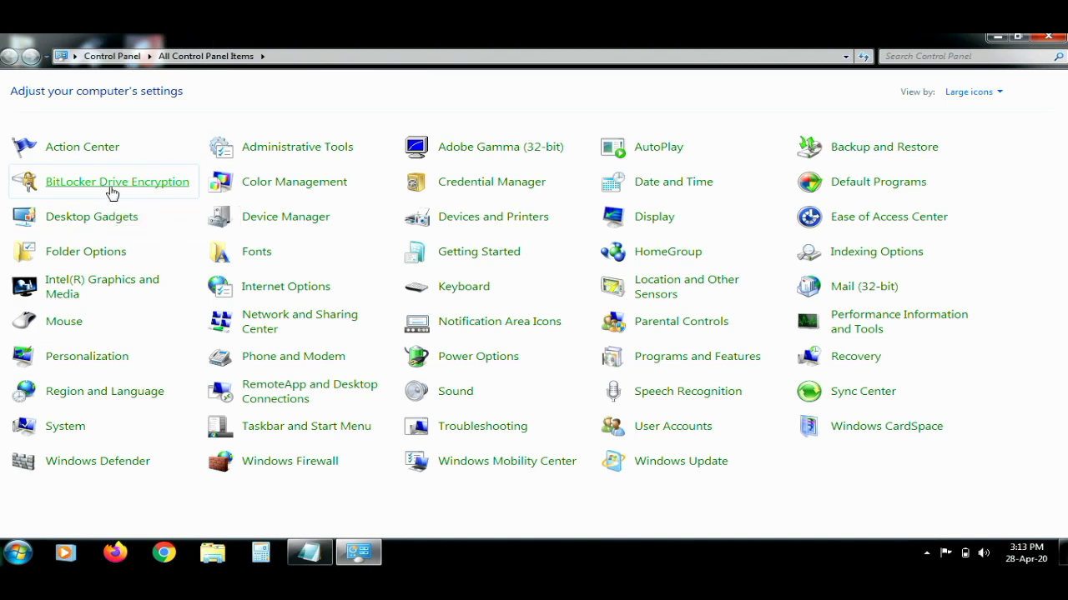
pyautogui.click(106, 183)
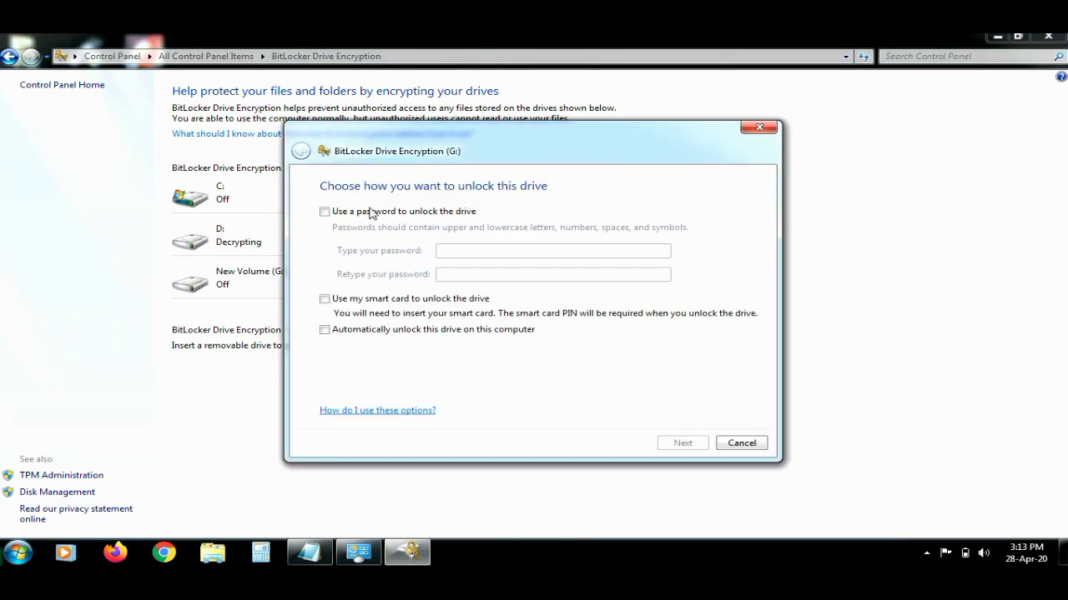
# Choose password unlock for drive G:, enter and confirm the new password, and continue
pyautogui.click(353, 213)
pyautogui.click(489, 252)
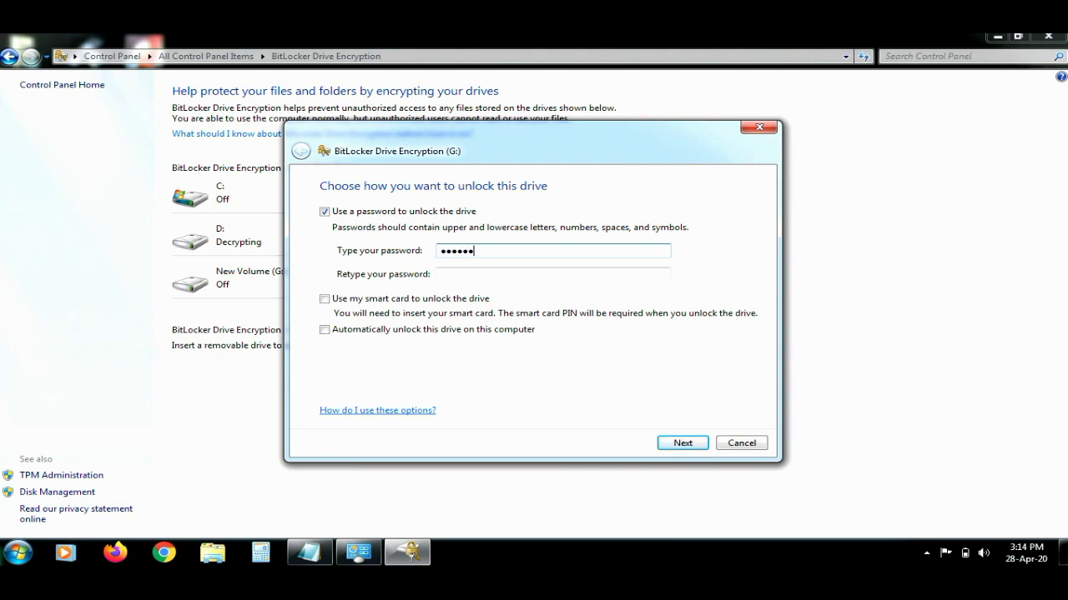
pyautogui.click(510, 273)
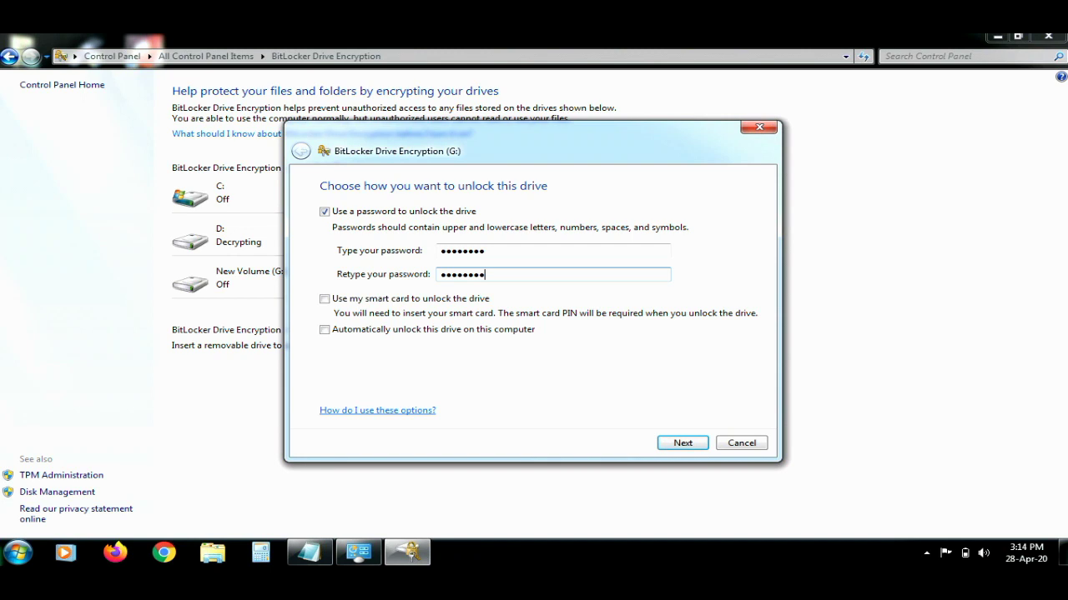
pyautogui.click(703, 441)
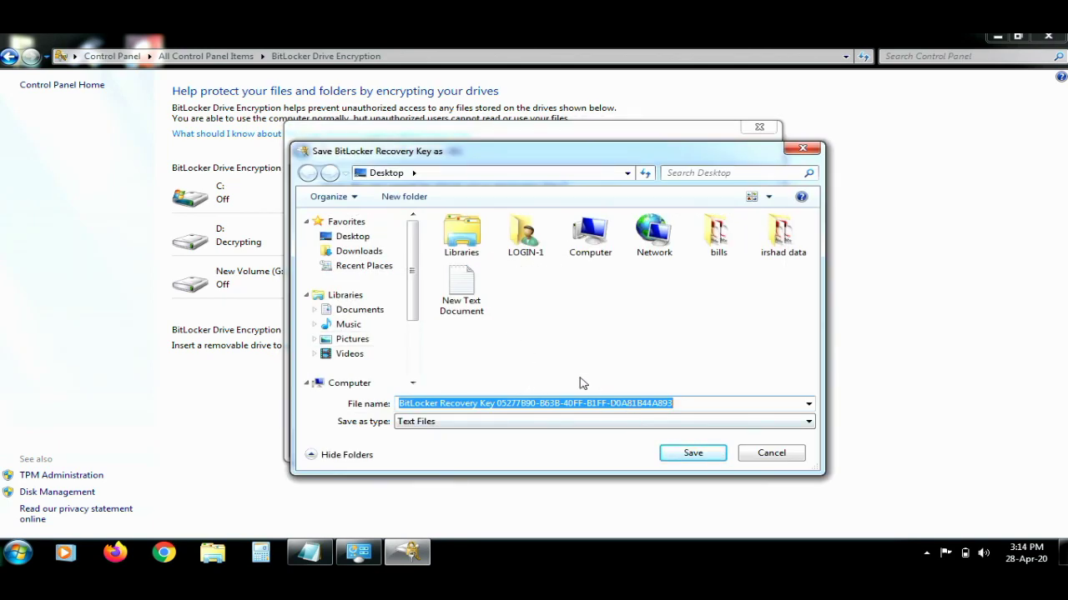
# Save the recovery key file to the Desktop, confirm keeping it on this computer, and encrypt G:
pyautogui.click(691, 465)
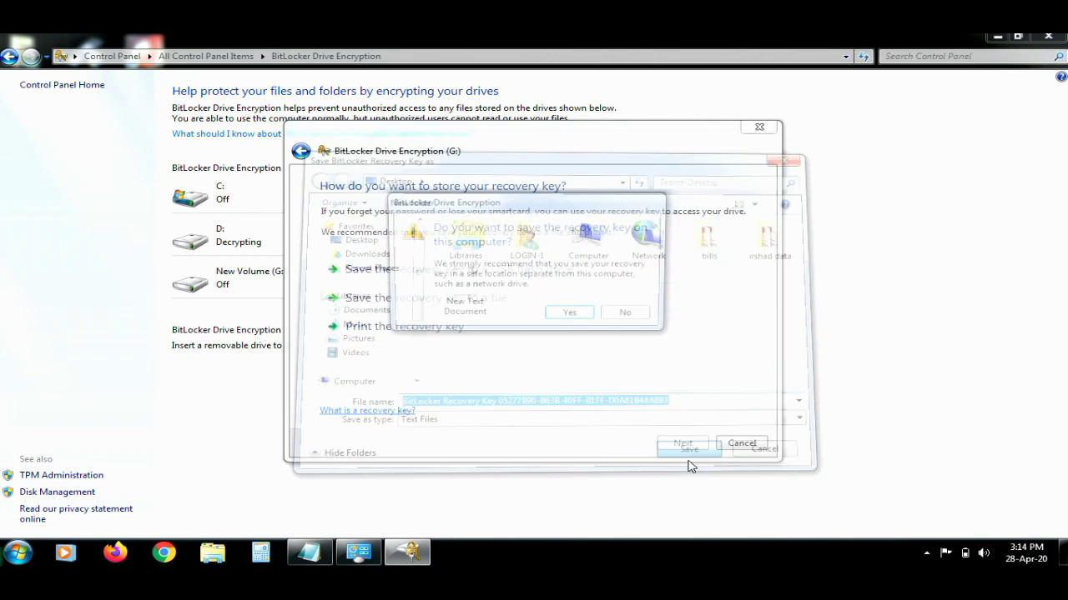
pyautogui.click(571, 315)
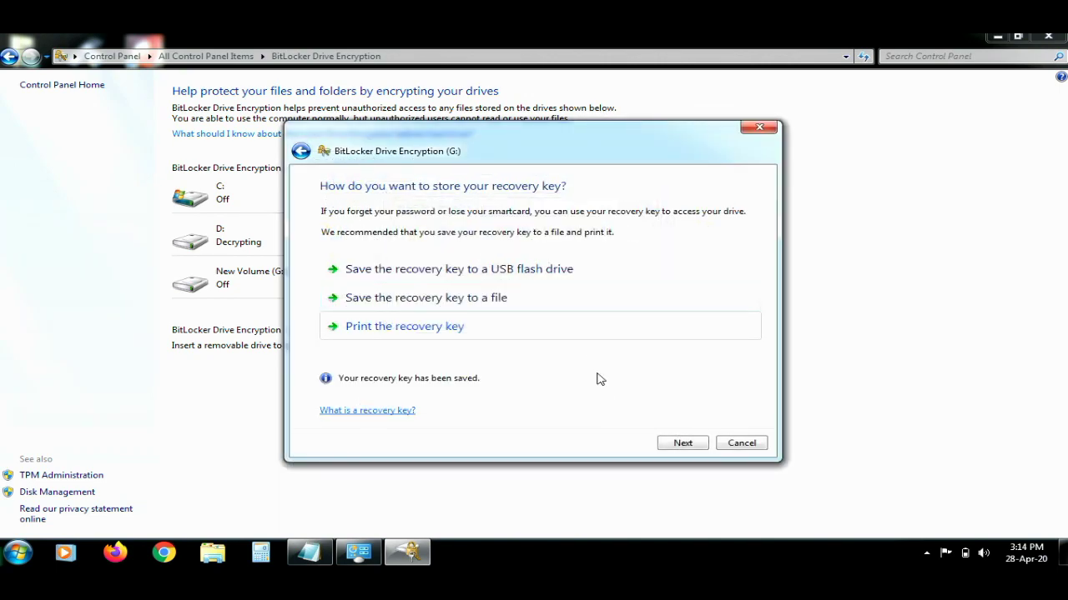
pyautogui.click(682, 443)
pyautogui.click(683, 447)
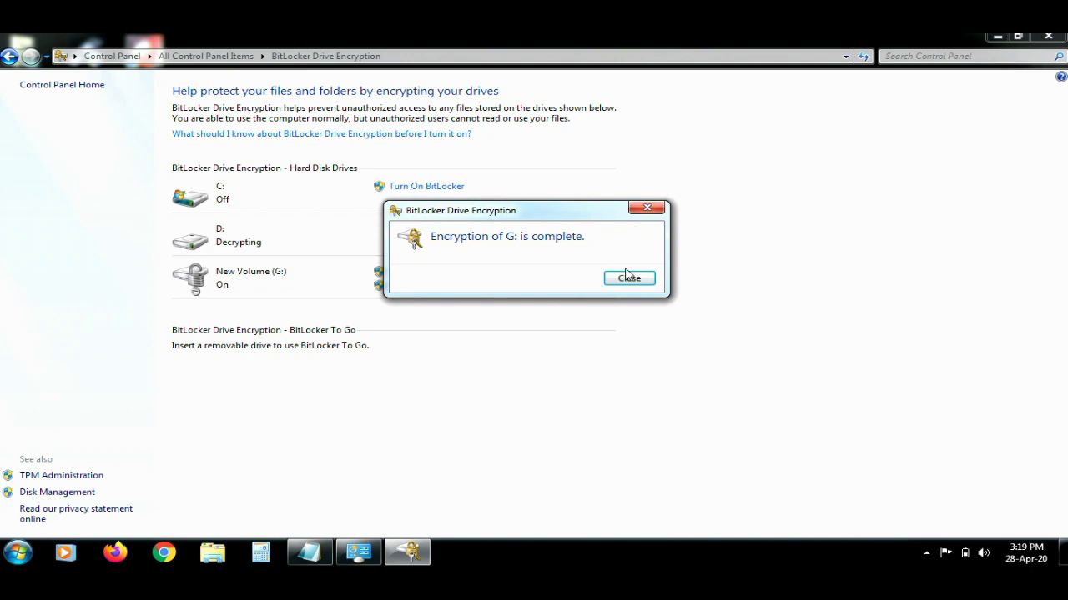
# Dismiss the encryption-complete notice, minimize Control Panel, and browse drive G: from Computer
pyautogui.click(629, 280)
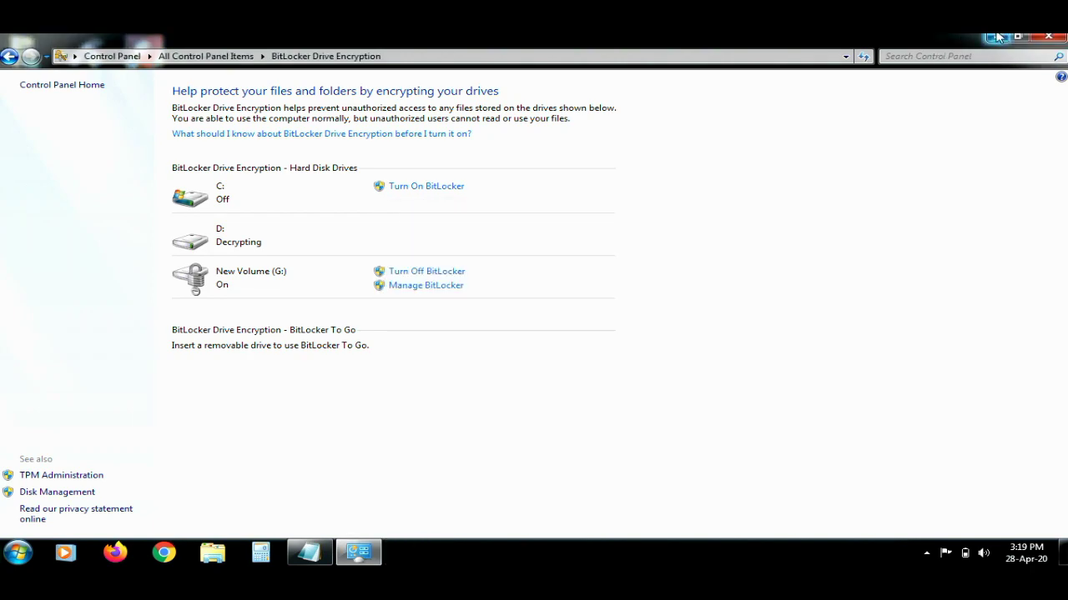
pyautogui.click(997, 36)
pyautogui.doubleClick(25, 132)
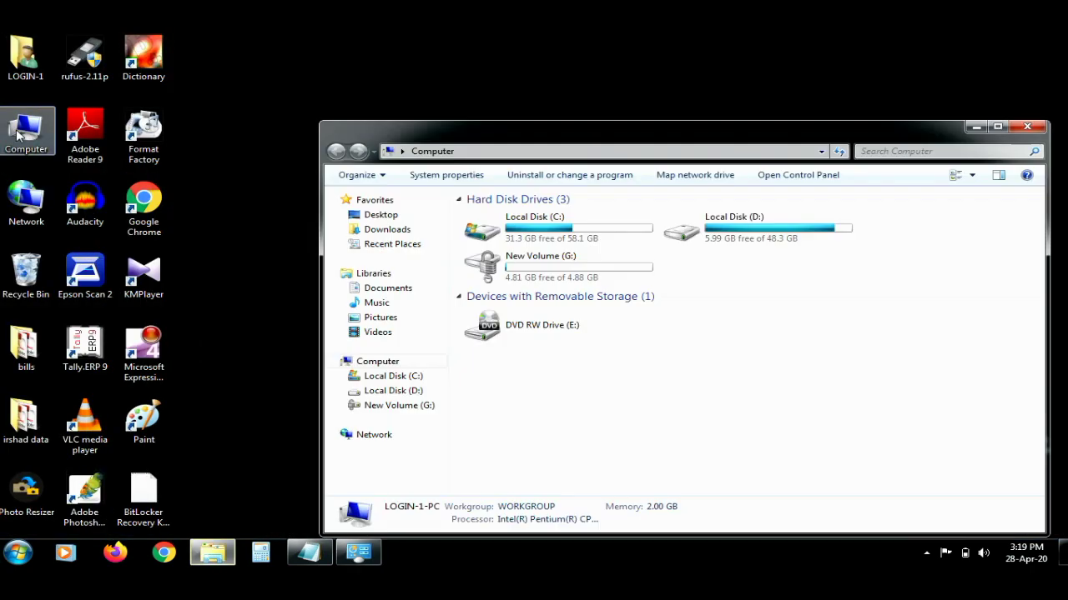
pyautogui.doubleClick(564, 265)
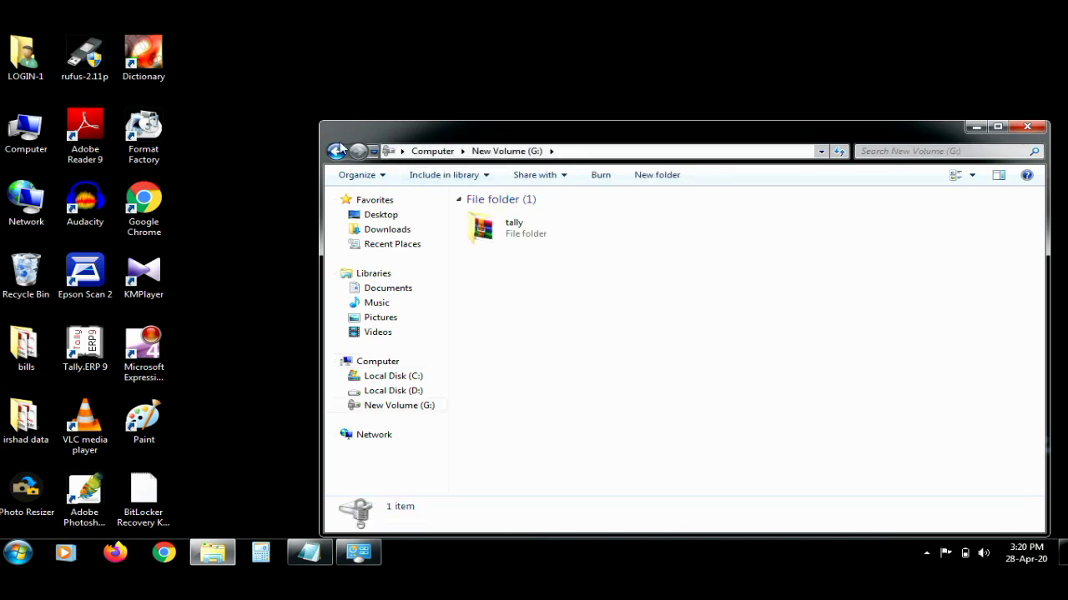
pyautogui.click(336, 151)
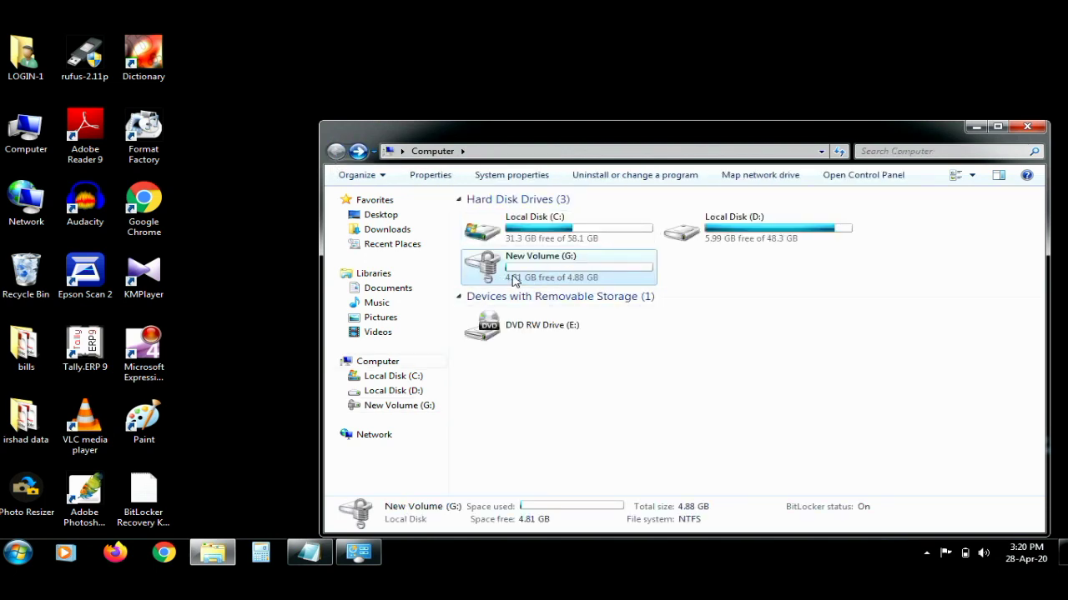
# Move the Computer window, recheck drive G:, and make the window taller
pyautogui.moveTo(775, 142); pyautogui.dragTo(732, 54)
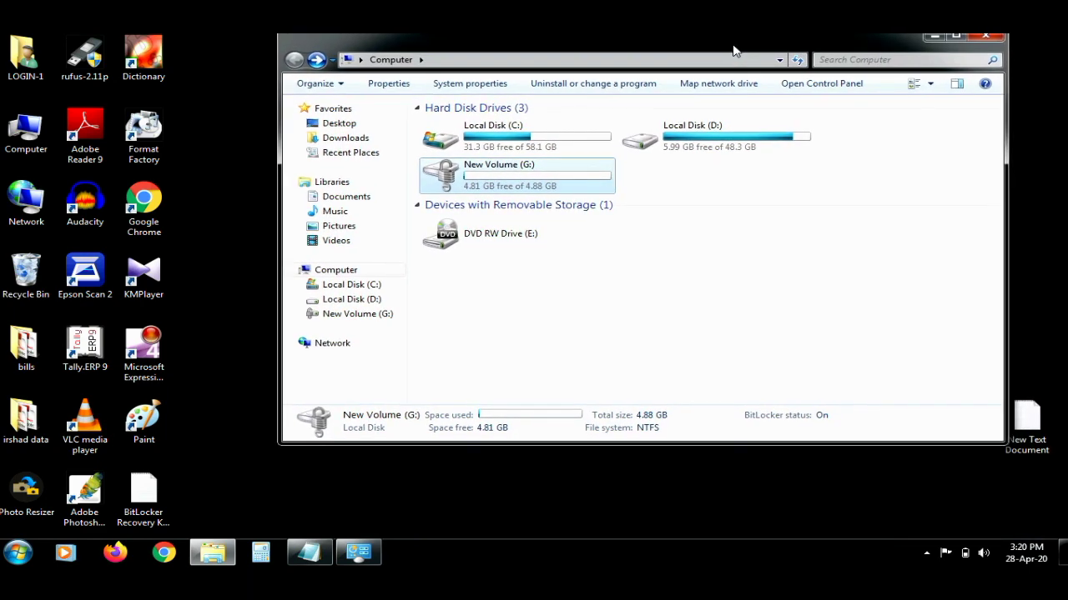
pyautogui.doubleClick(526, 196)
pyautogui.click(295, 62)
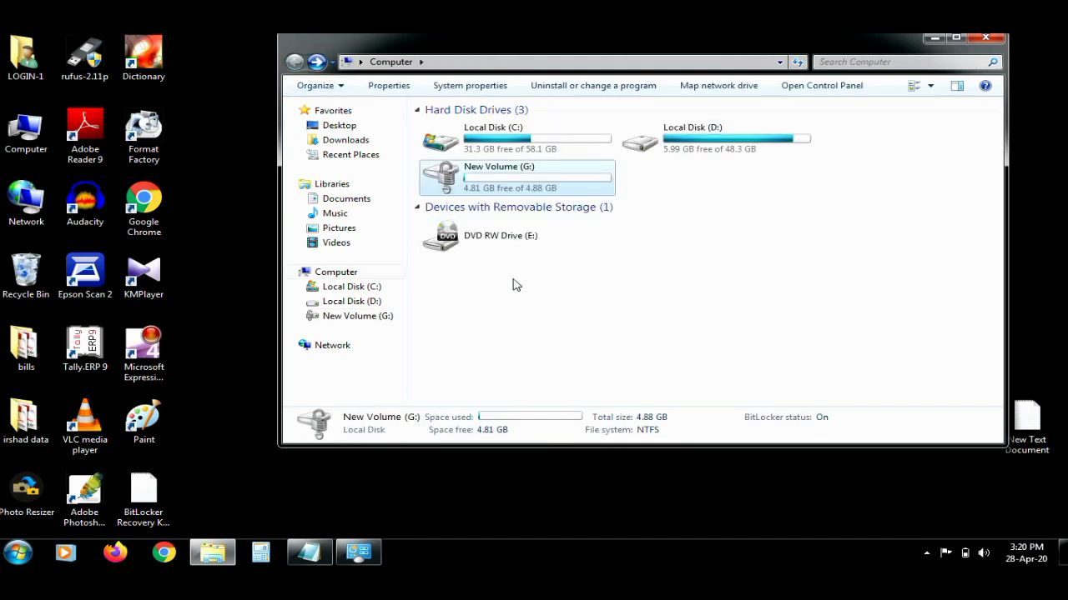
pyautogui.moveTo(423, 448); pyautogui.dragTo(418, 471)
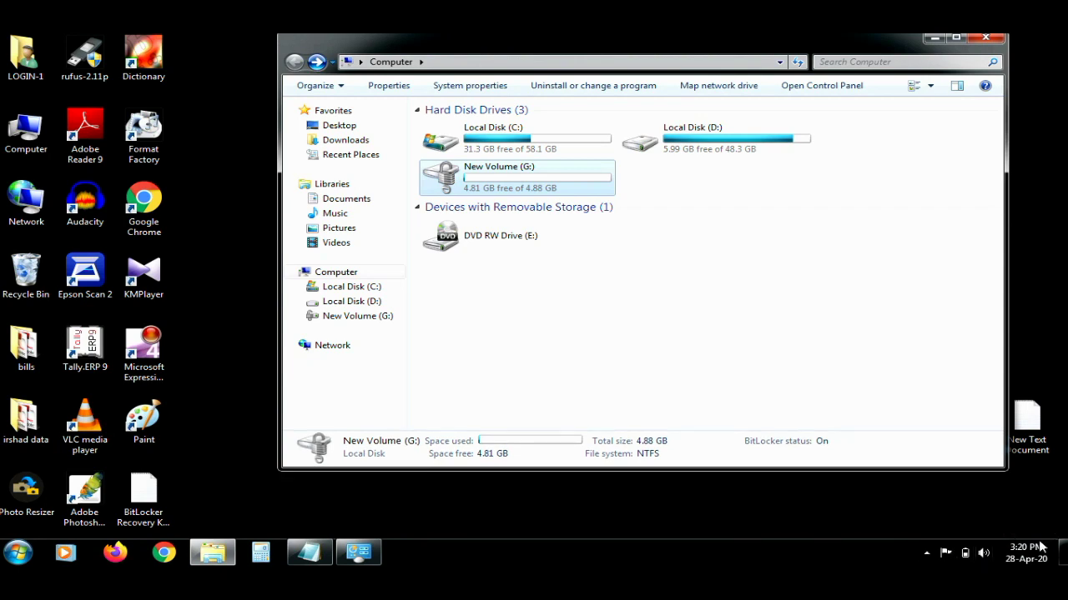
# Create a new text document on the desktop named New Text Document
pyautogui.rightClick(676, 131)
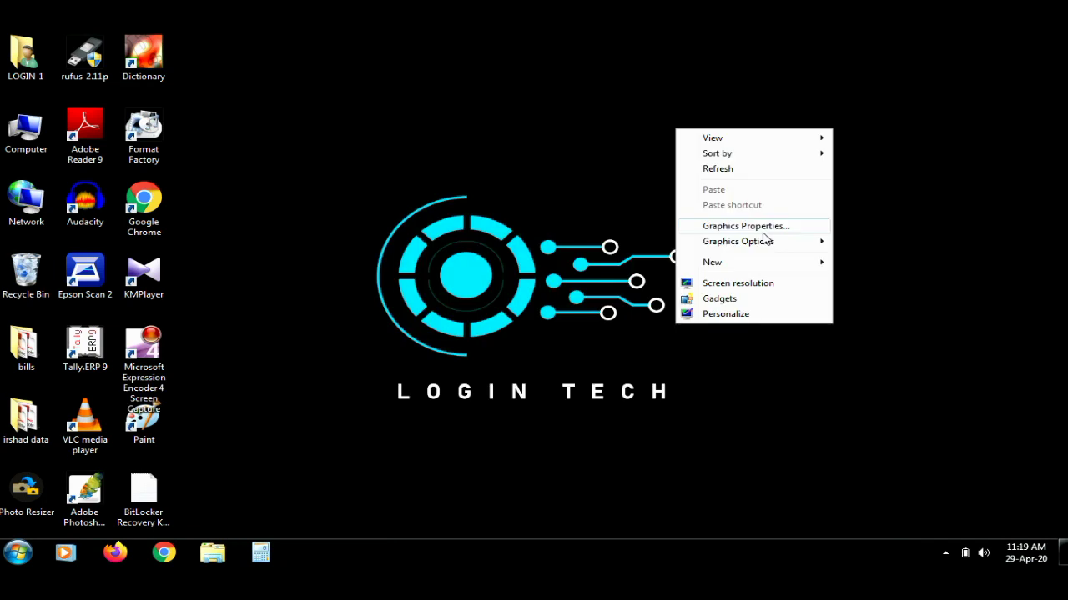
pyautogui.moveTo(726, 267)
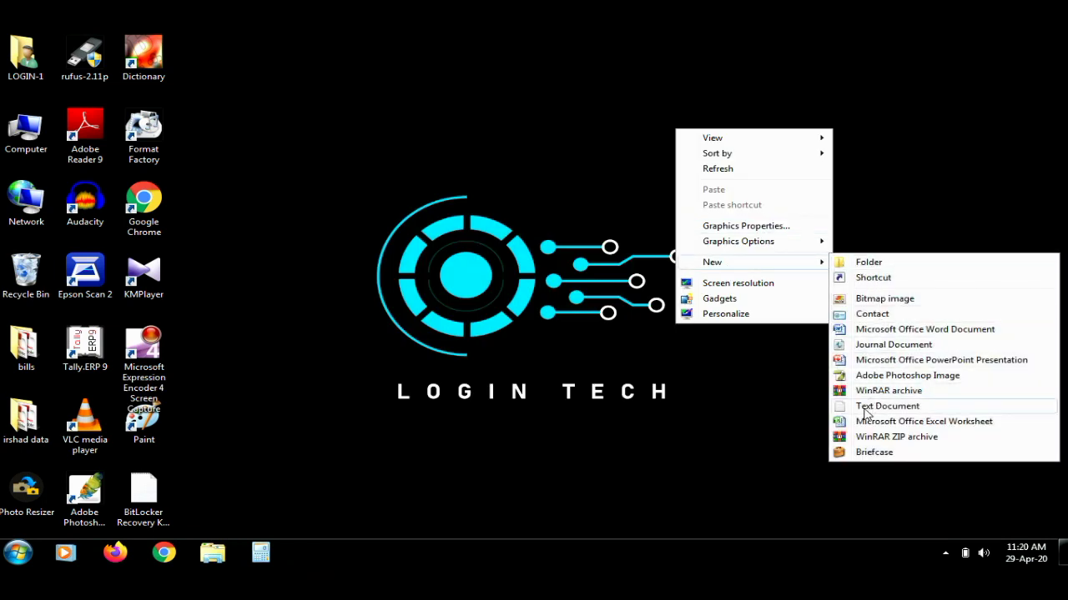
pyautogui.click(865, 406)
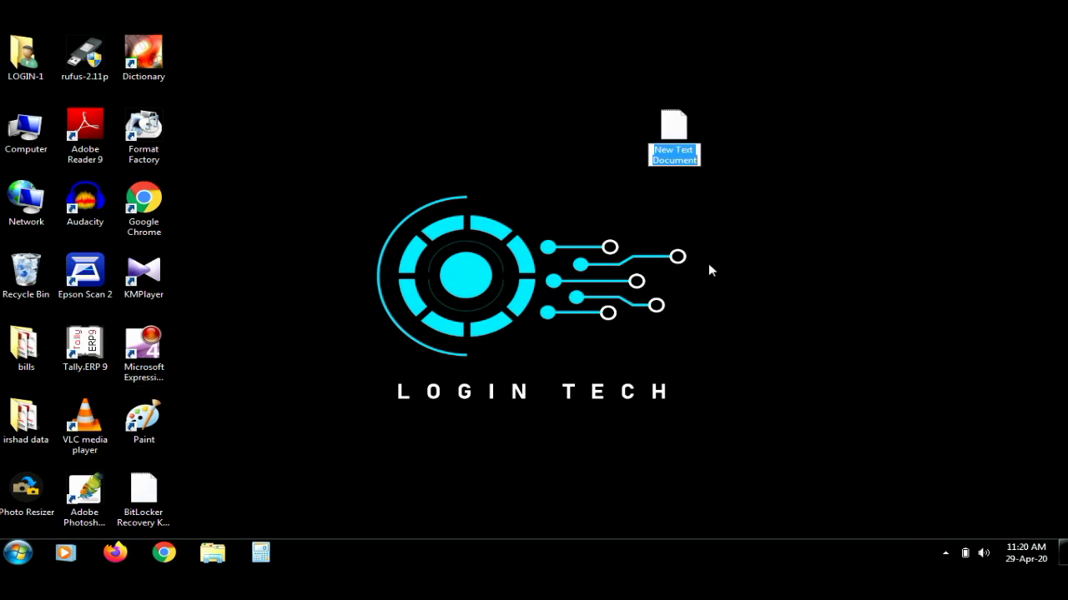
pyautogui.press('Return')
# Paste 'manage-bde -lock -forcedismount g:' into the document in Notepad and check its spacing
pyautogui.doubleClick(674, 129)
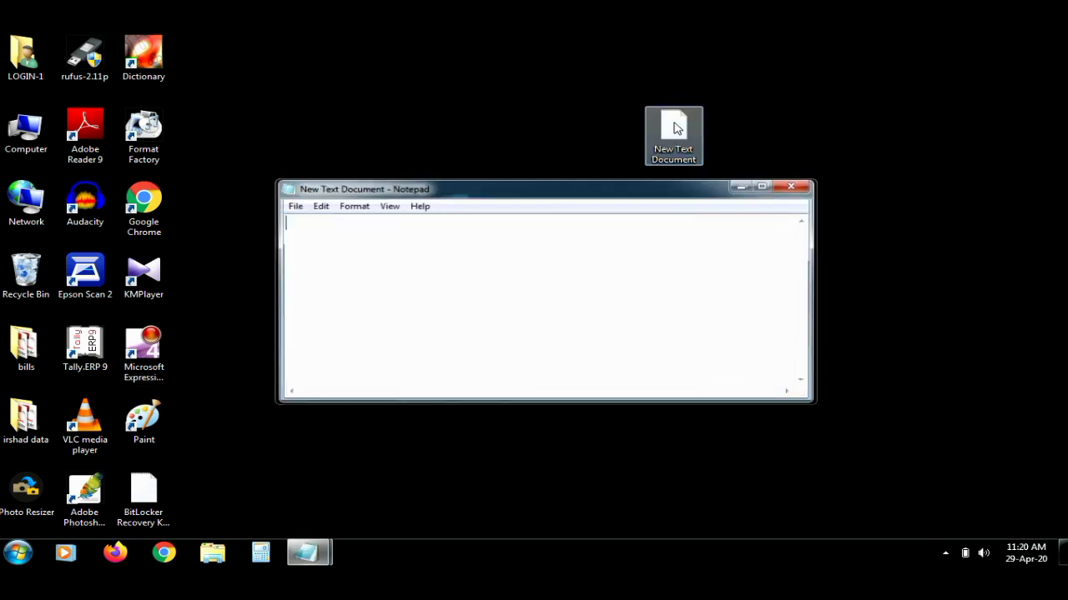
pyautogui.rightClick(446, 246)
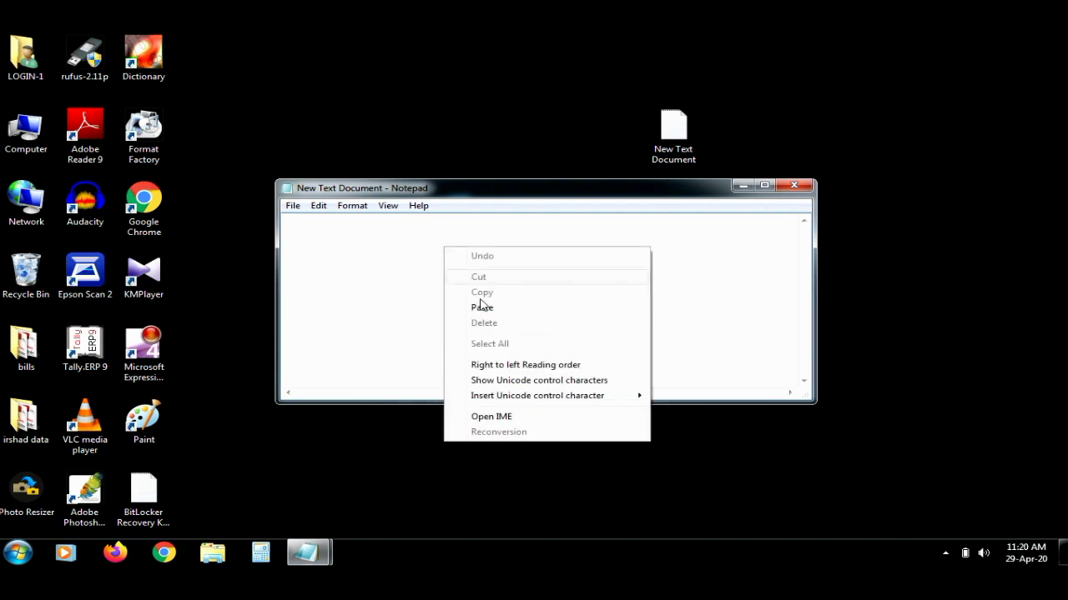
pyautogui.click(488, 306)
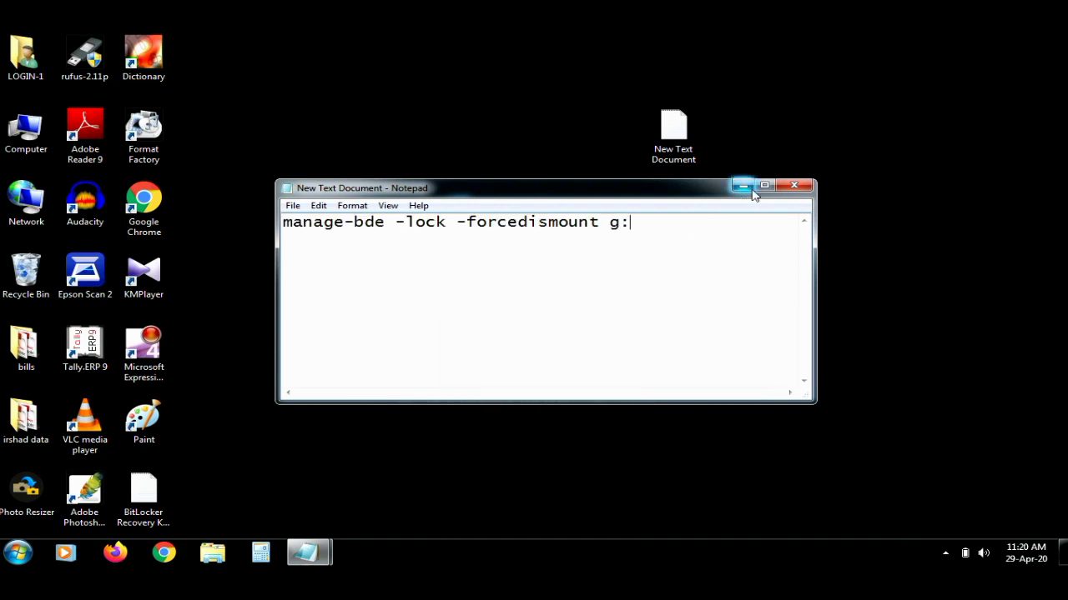
pyautogui.moveTo(679, 190); pyautogui.dragTo(691, 182)
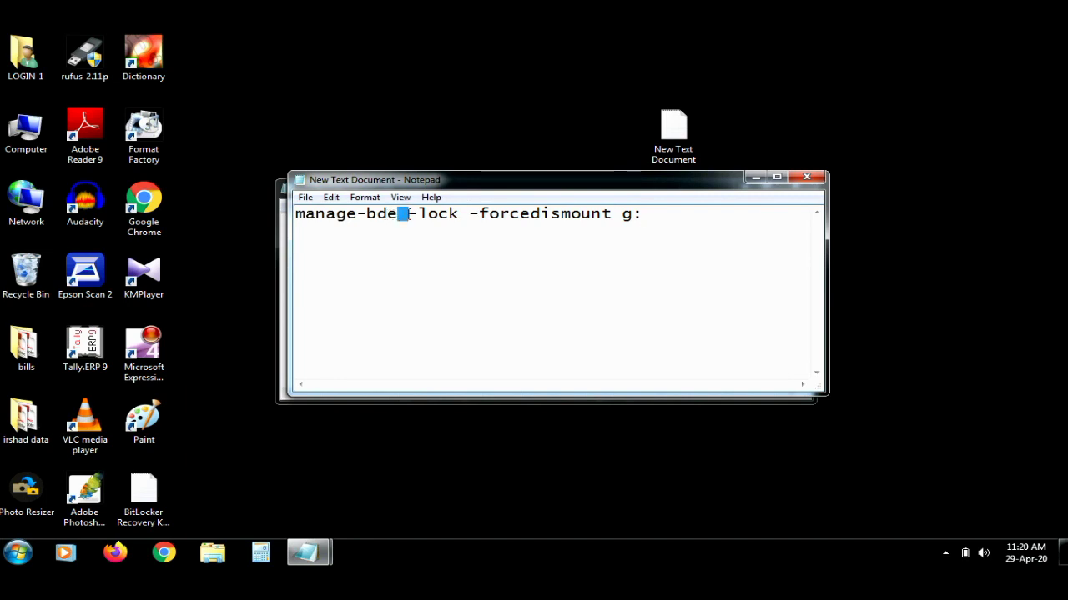
pyautogui.moveTo(457, 215); pyautogui.dragTo(469, 215)
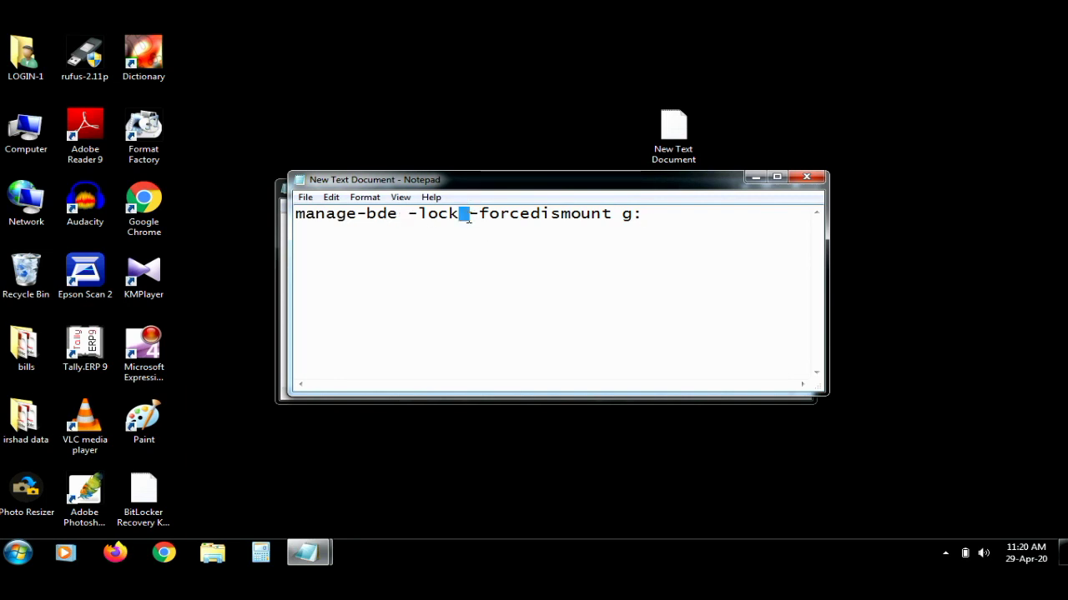
pyautogui.moveTo(611, 215); pyautogui.dragTo(631, 216)
pyautogui.click(623, 214)
# Save the Notepad command as relock.bat on the Desktop, then close Notepad
pyautogui.click(640, 214)
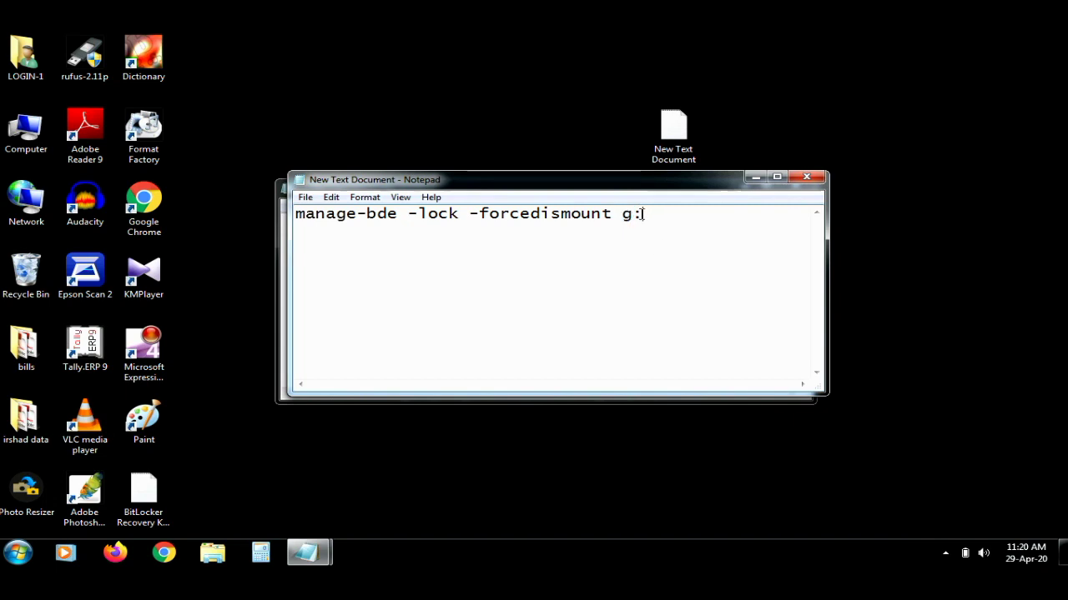
pyautogui.click(306, 198)
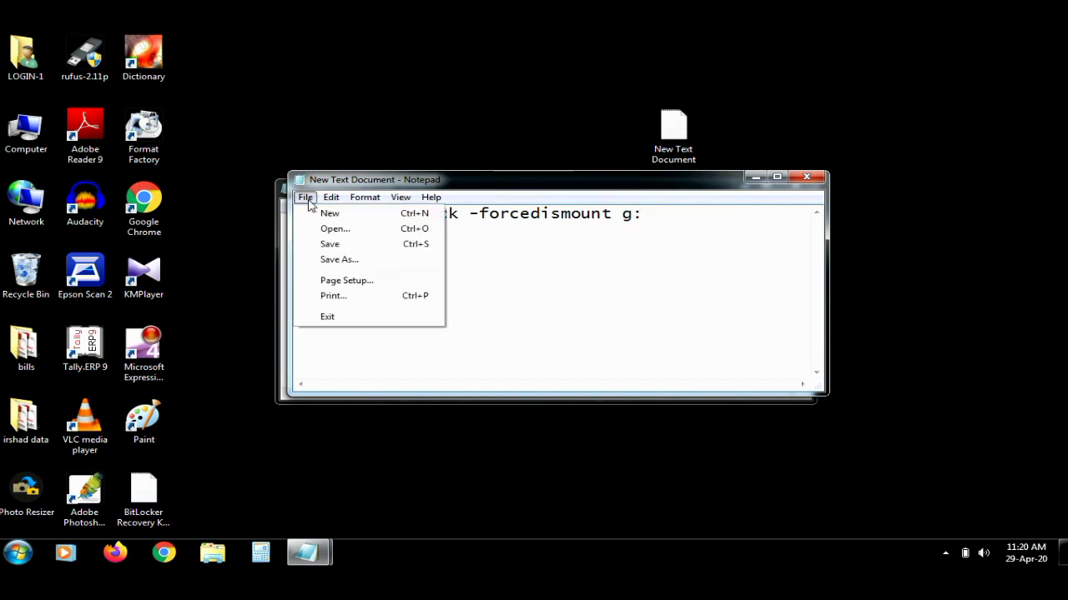
pyautogui.click(320, 261)
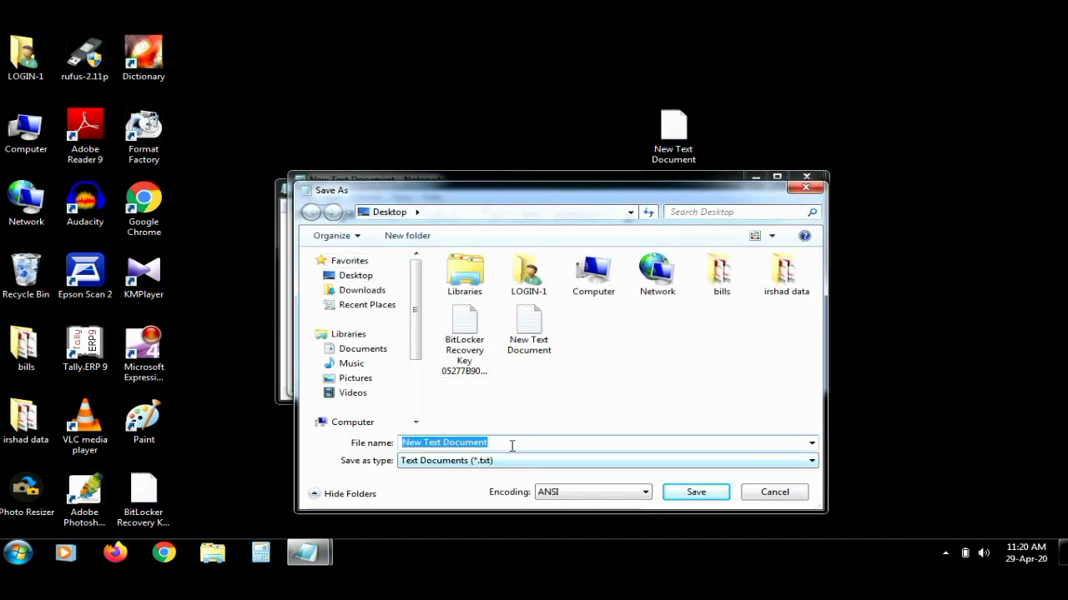
pyautogui.write('re')
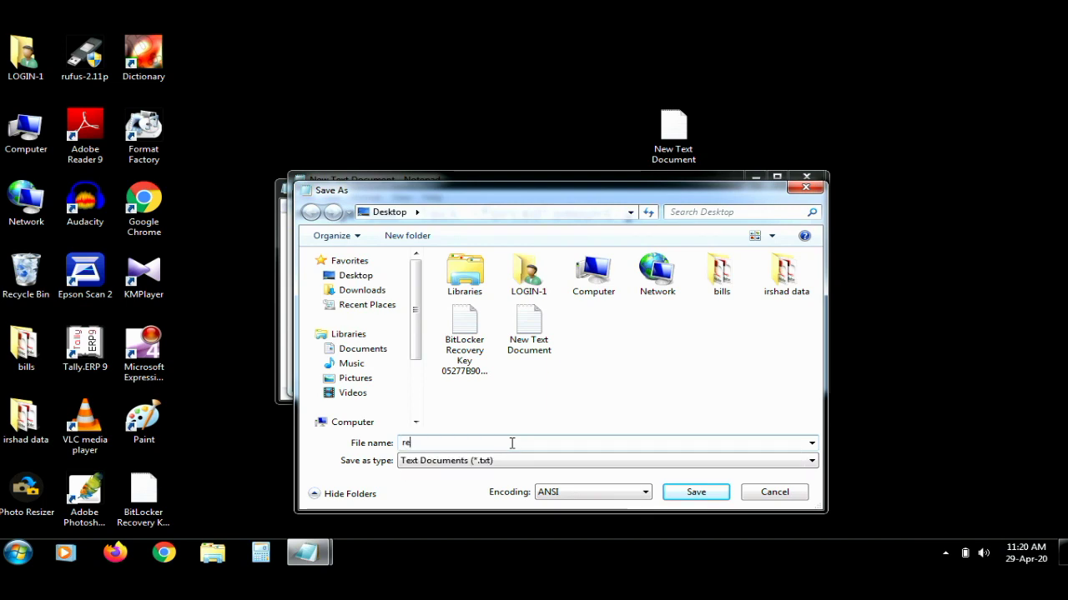
pyautogui.write('lock.')
pyautogui.write('at')
pyautogui.click(696, 492)
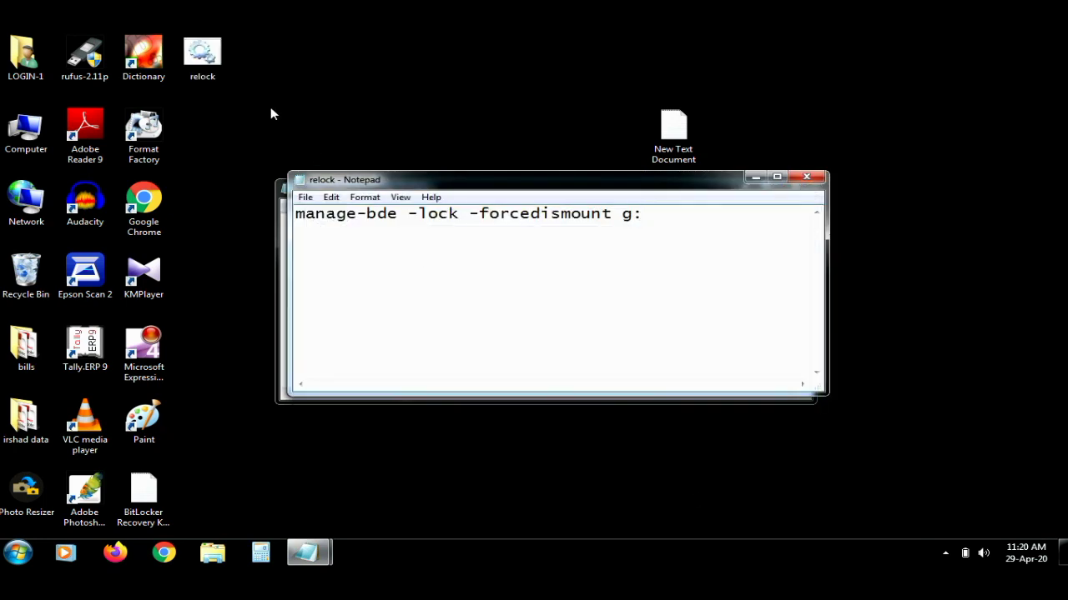
pyautogui.click(208, 72)
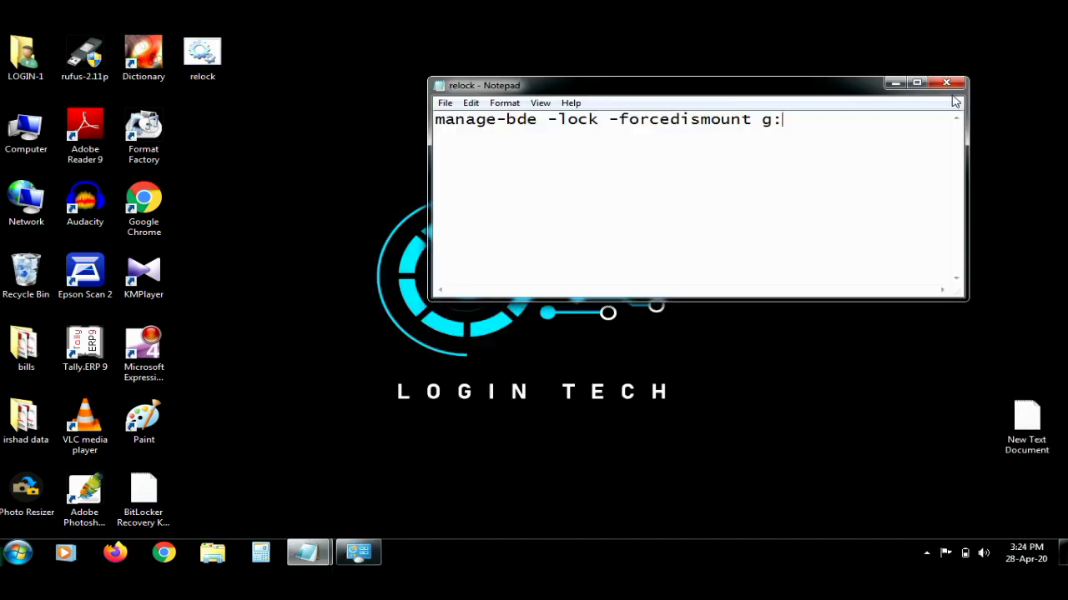
pyautogui.click(945, 84)
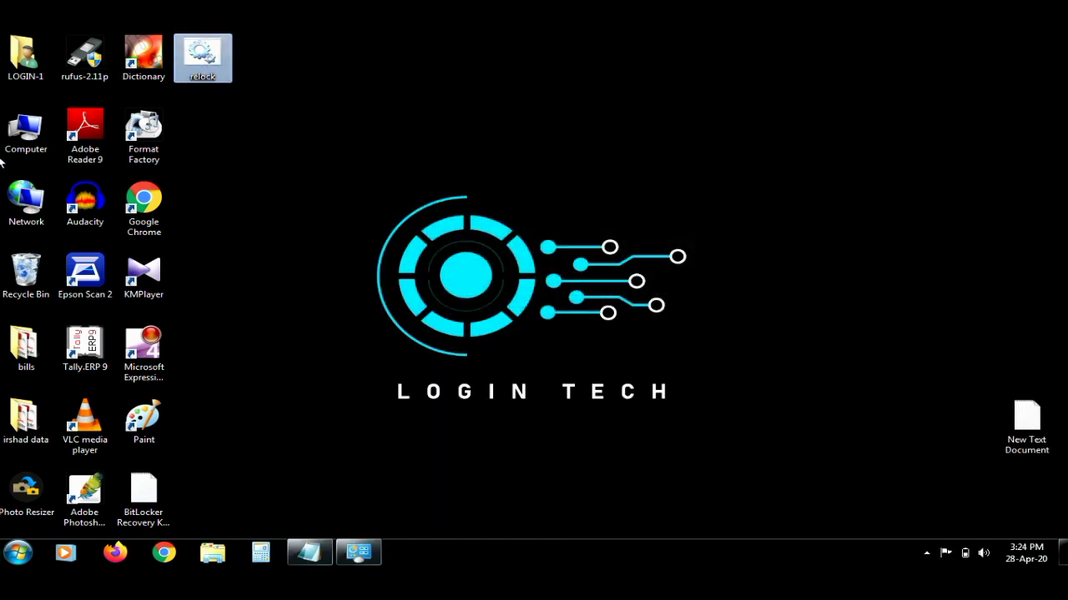
# Open Computer, look inside drive G:, and return to the drive list
pyautogui.doubleClick(25, 132)
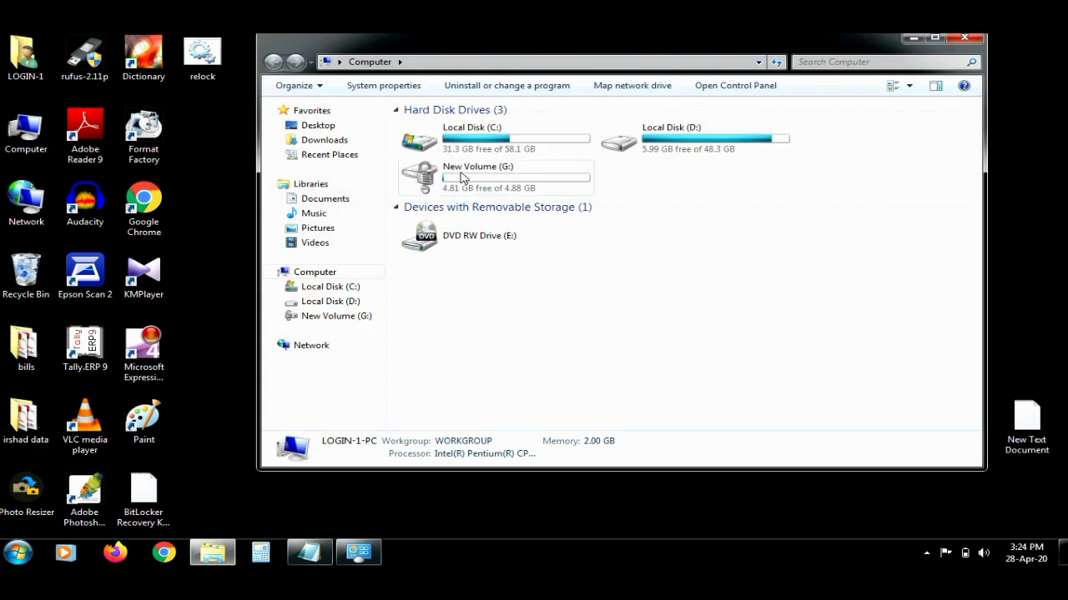
pyautogui.doubleClick(474, 174)
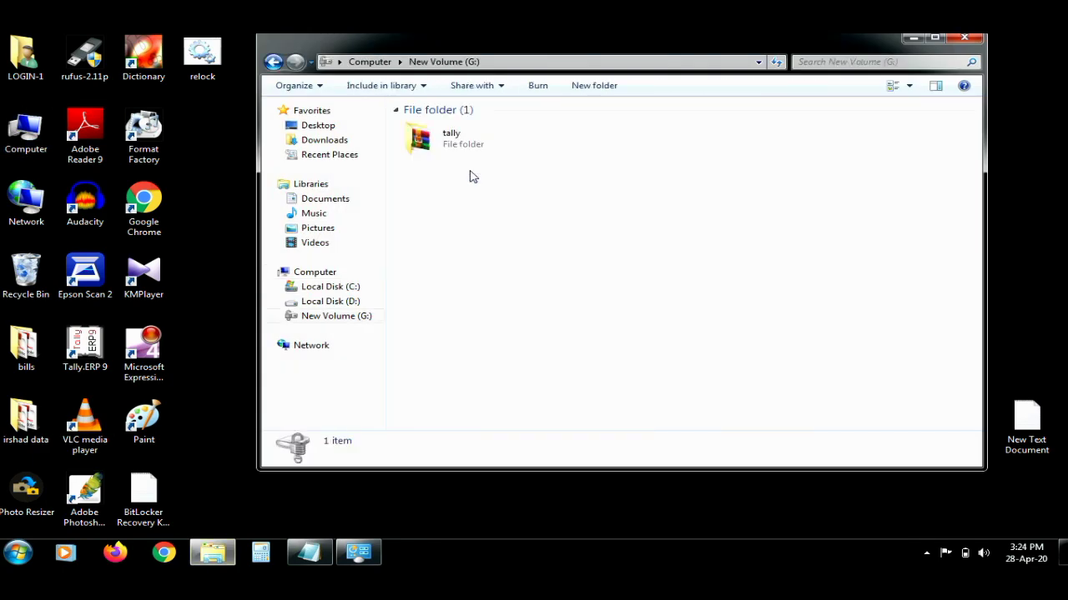
pyautogui.click(273, 62)
# Run relock as administrator to lock G:, then unlock it with its password and open it
pyautogui.click(208, 60)
pyautogui.rightClick(208, 60)
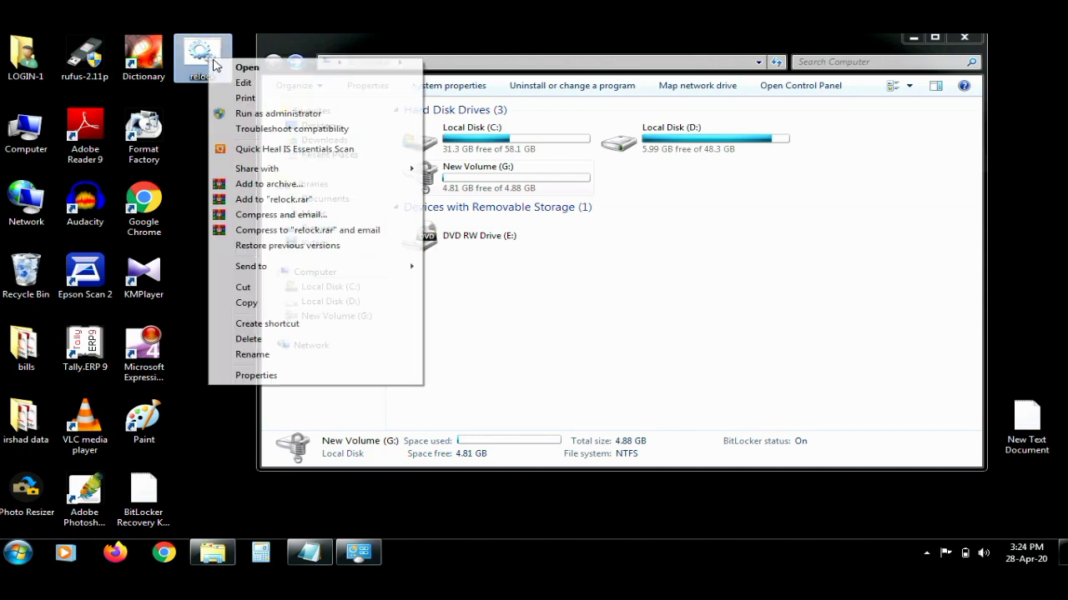
pyautogui.click(237, 113)
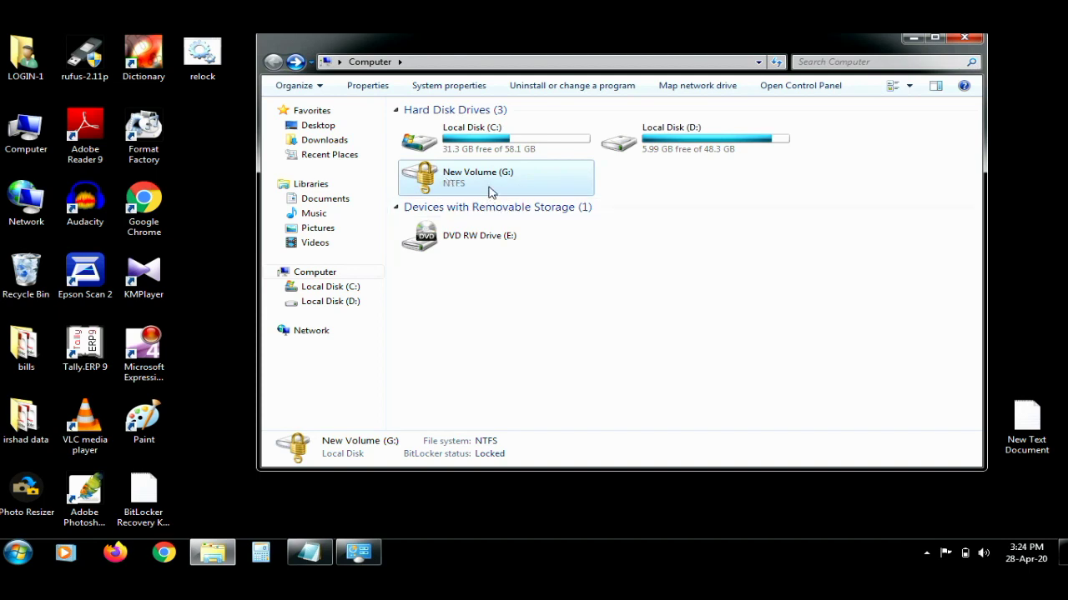
pyautogui.doubleClick(482, 182)
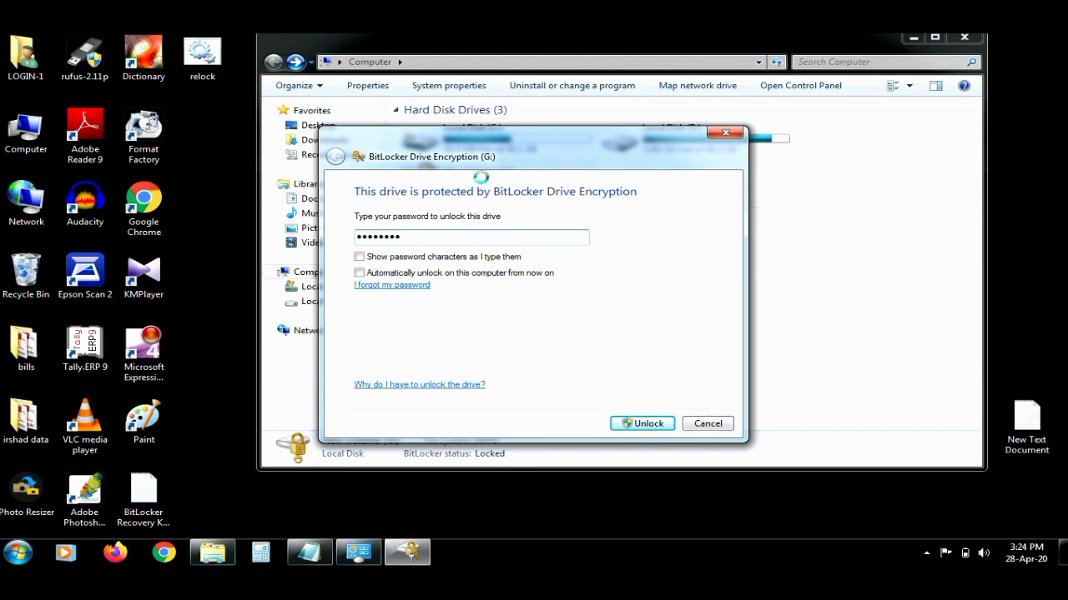
pyautogui.doubleClick(462, 188)
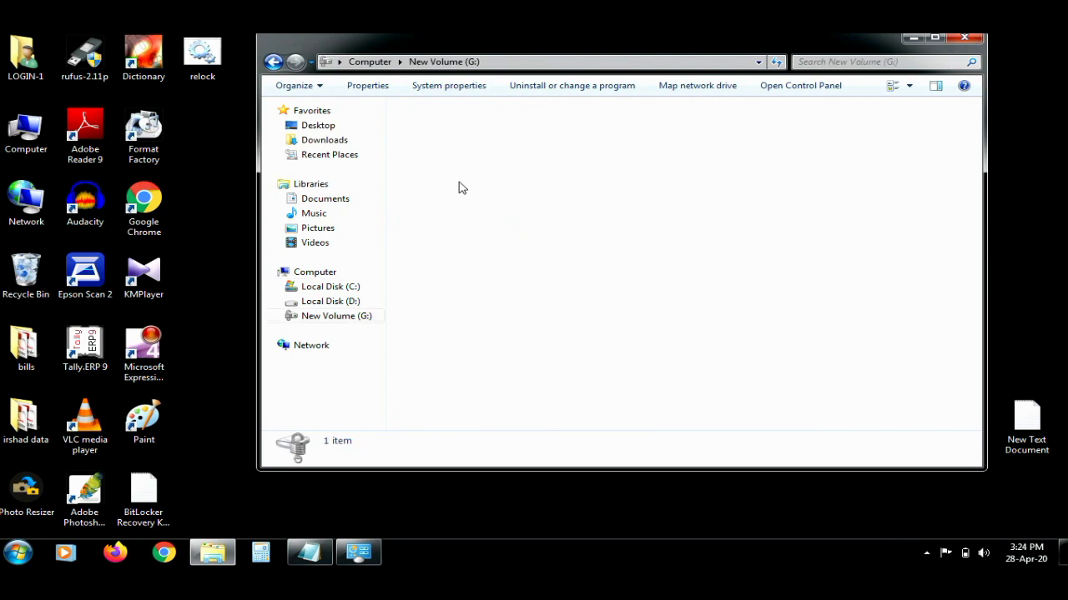
# Return to the drive list and run relock as administrator to lock G: again
pyautogui.click(273, 61)
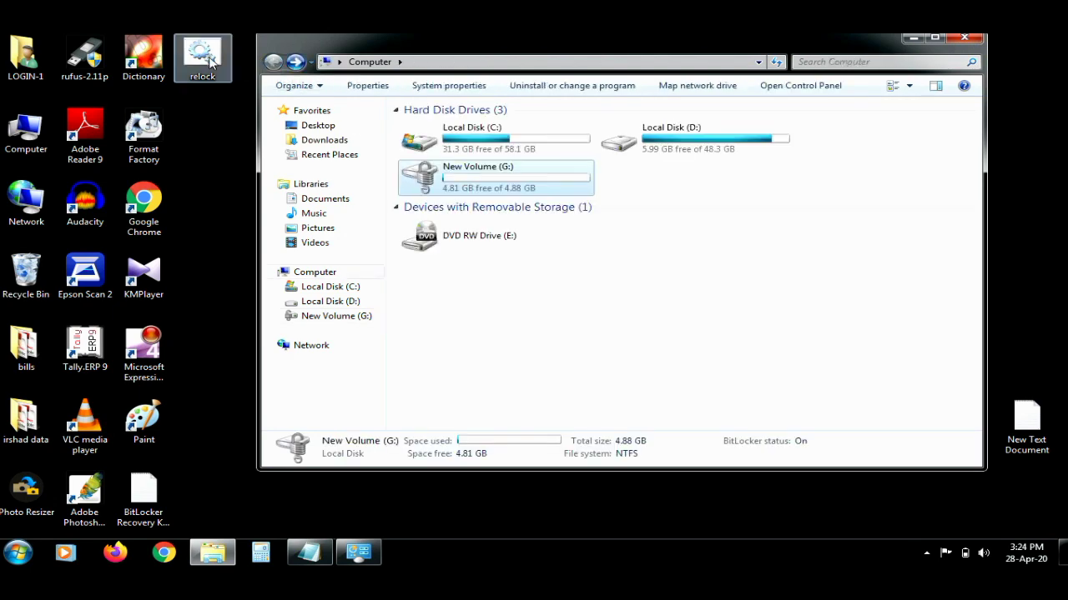
pyautogui.rightClick(208, 62)
pyautogui.click(248, 115)
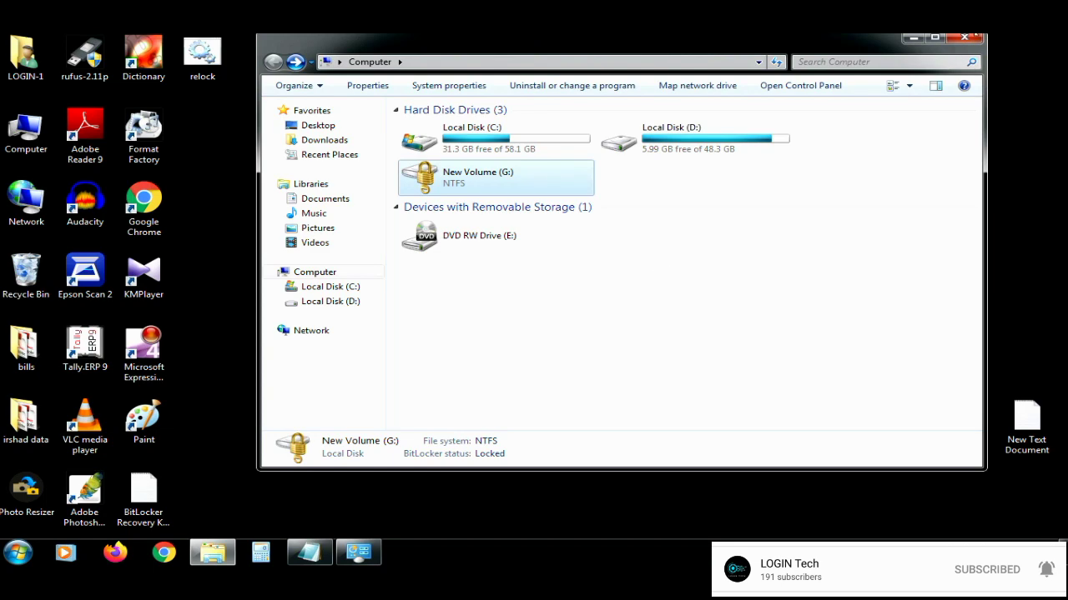
# Close and reopen Computer, then open locked drive G: to get its password prompt
pyautogui.click(972, 40)
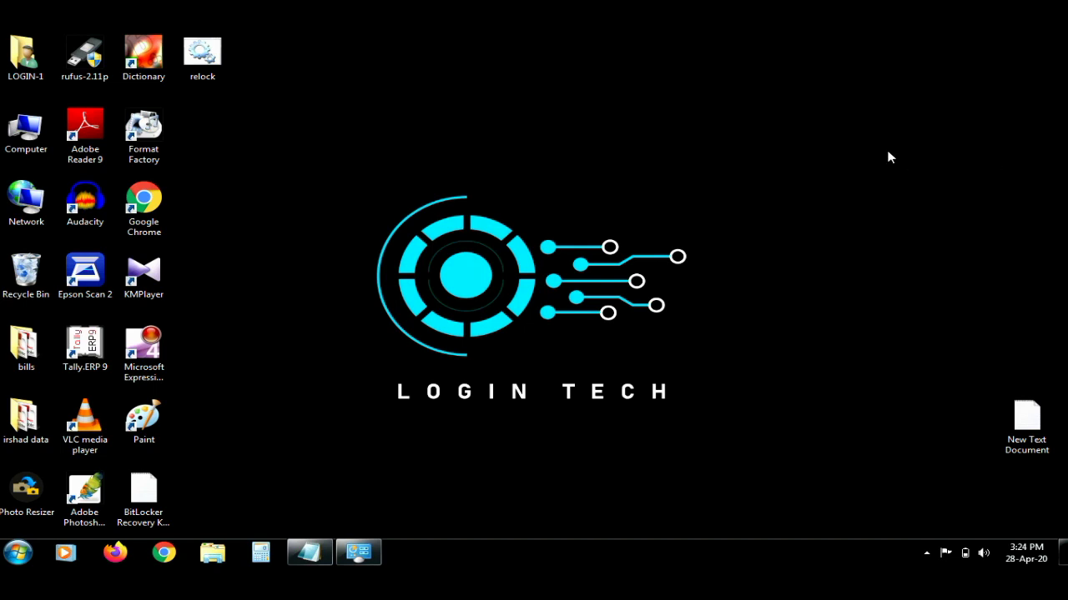
pyautogui.doubleClick(25, 127)
pyautogui.doubleClick(480, 177)
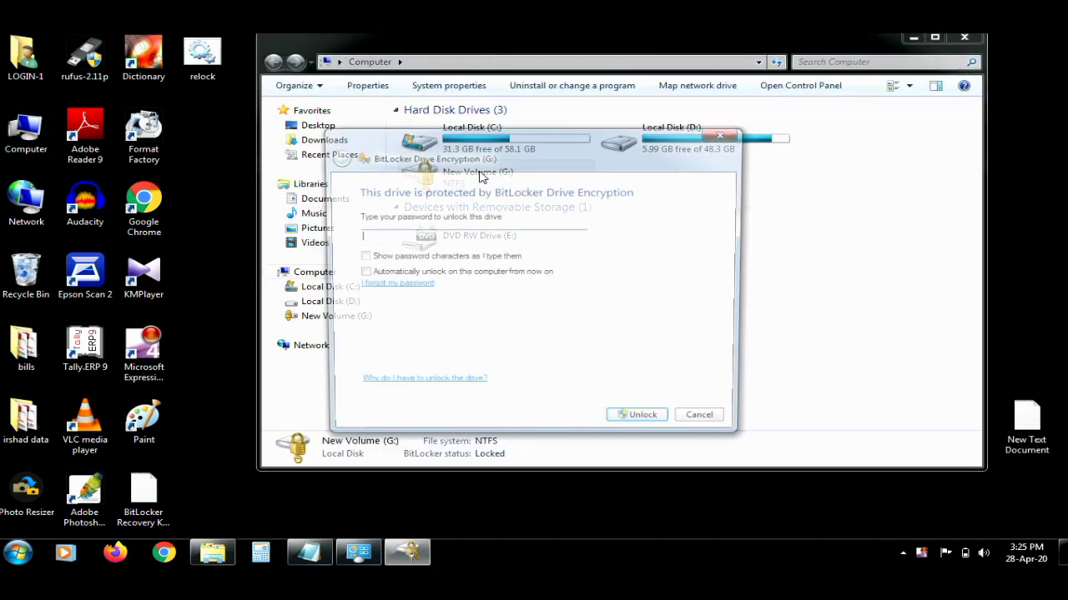
# Choose to type the recovery key instead of the password, and open the saved recovery key file
pyautogui.click(386, 286)
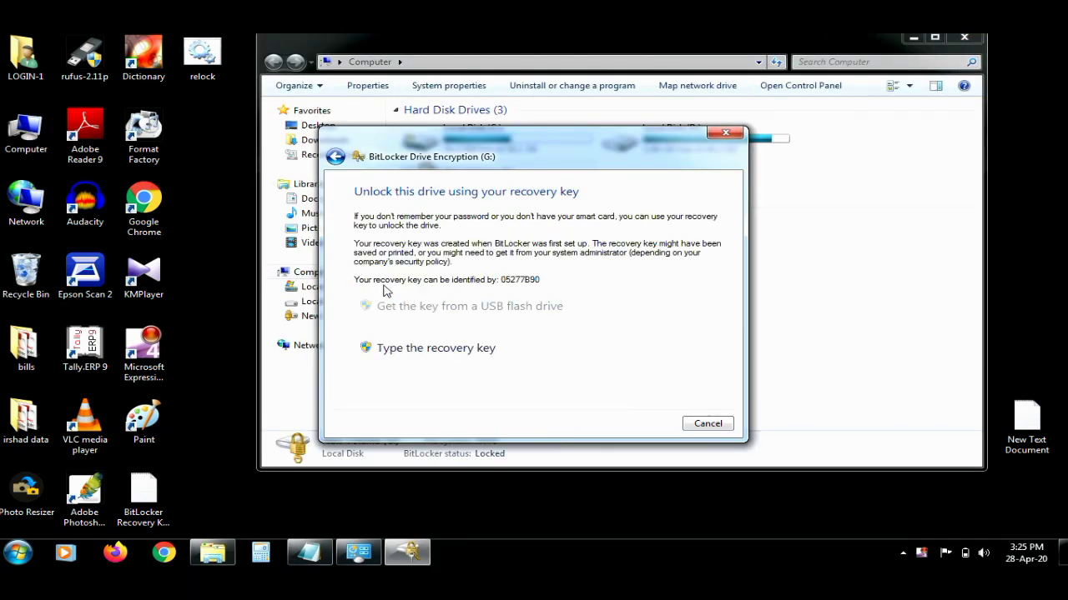
pyautogui.click(410, 350)
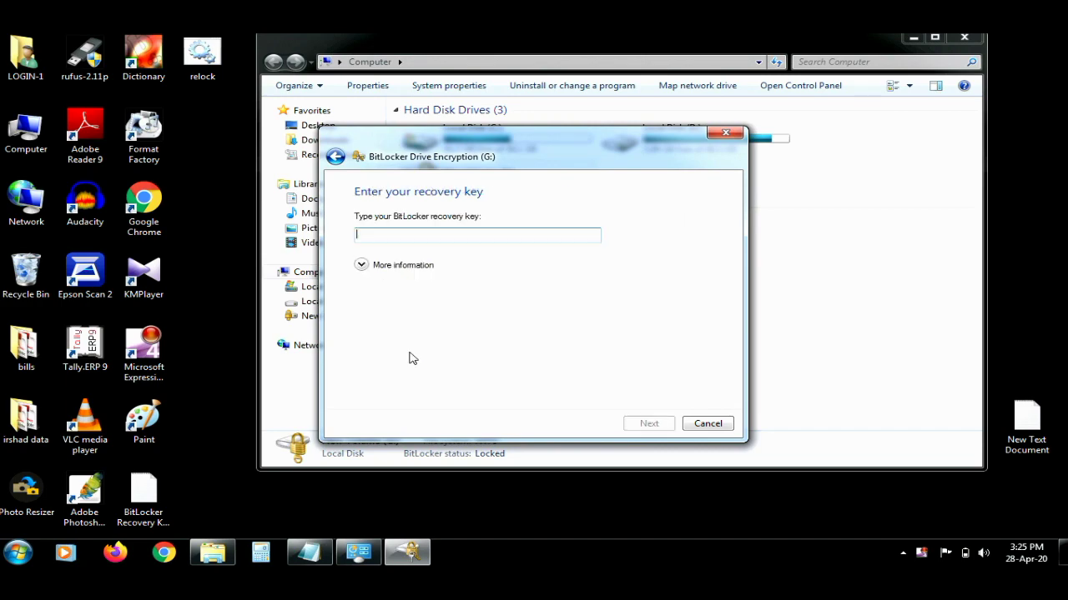
pyautogui.click(145, 517)
pyautogui.doubleClick(146, 517)
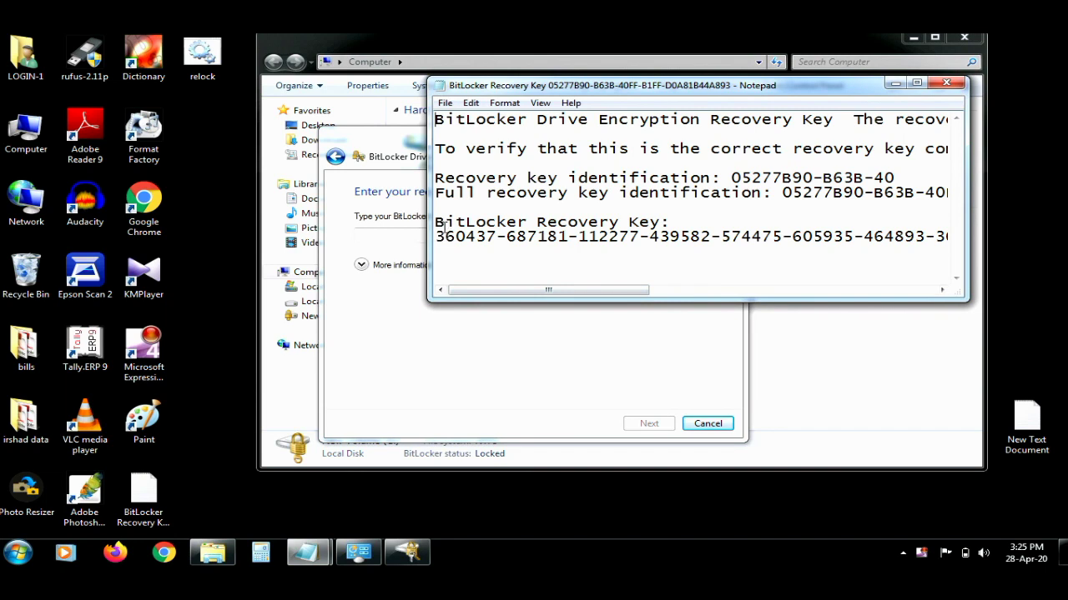
# Copy the recovery key from the file, paste it into the unlock field, and submit
pyautogui.moveTo(436, 236); pyautogui.dragTo(870, 286)
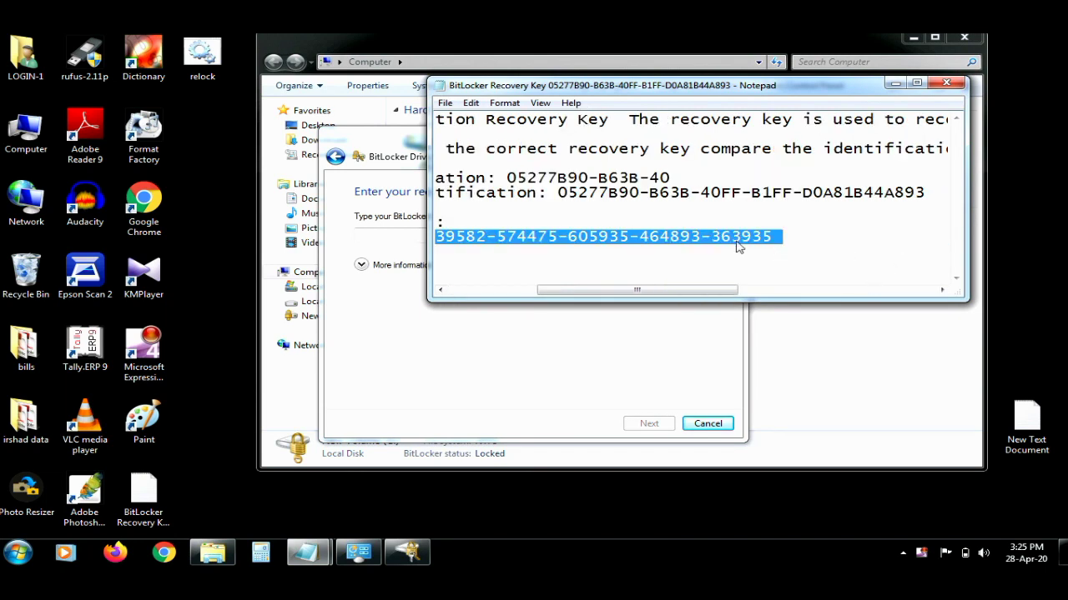
pyautogui.rightClick(737, 241)
pyautogui.click(771, 286)
pyautogui.click(373, 240)
pyautogui.rightClick(385, 240)
pyautogui.click(403, 300)
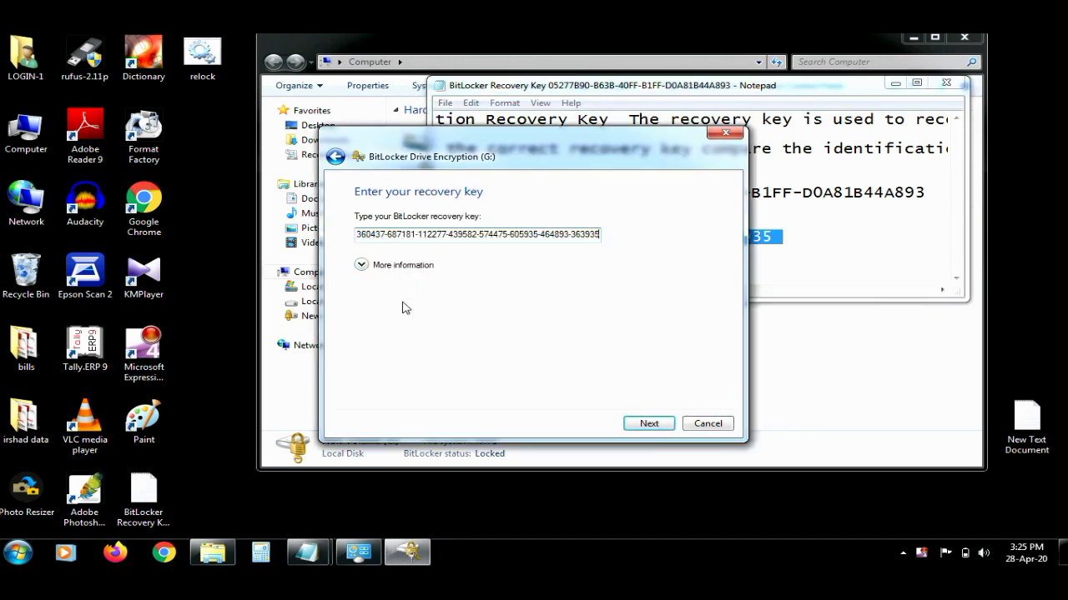
pyautogui.click(648, 425)
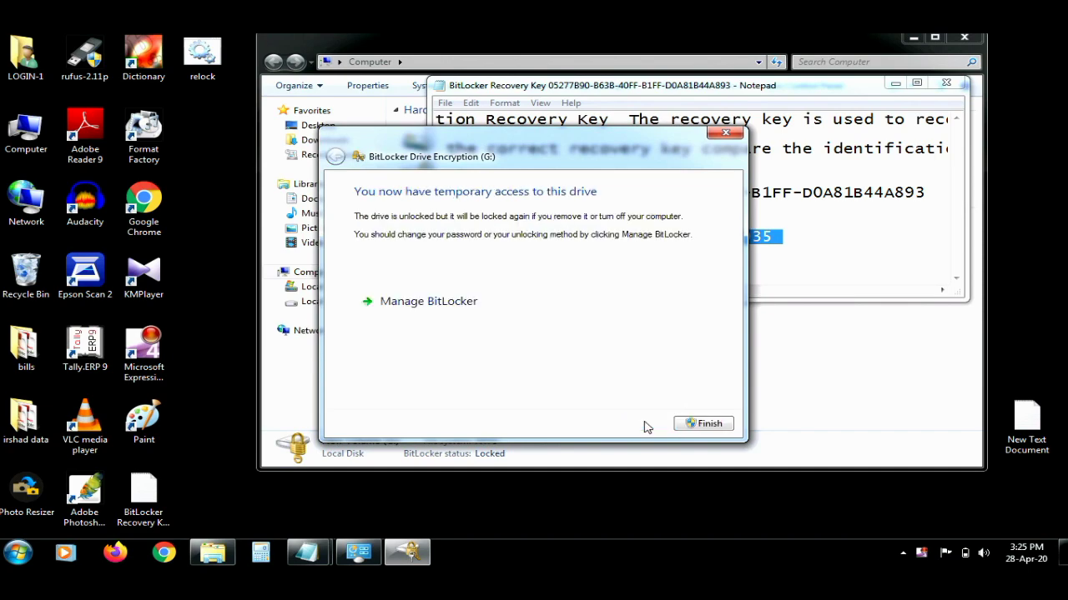
# Open drive G: to confirm it is unlocked, then return to the drive list
pyautogui.moveTo(536, 136); pyautogui.dragTo(728, 175)
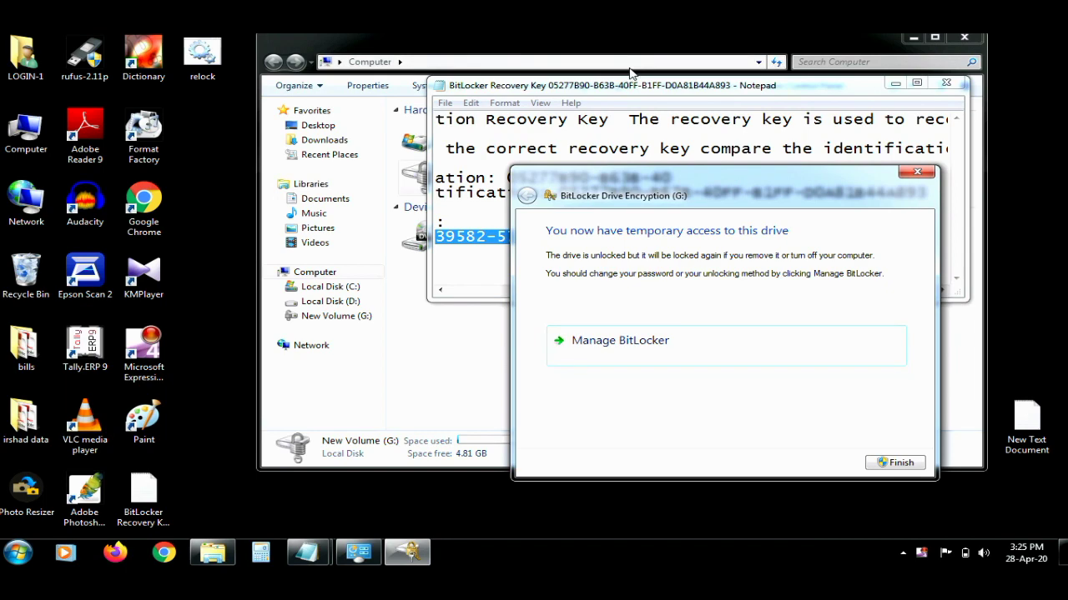
pyautogui.moveTo(599, 84); pyautogui.dragTo(851, 104)
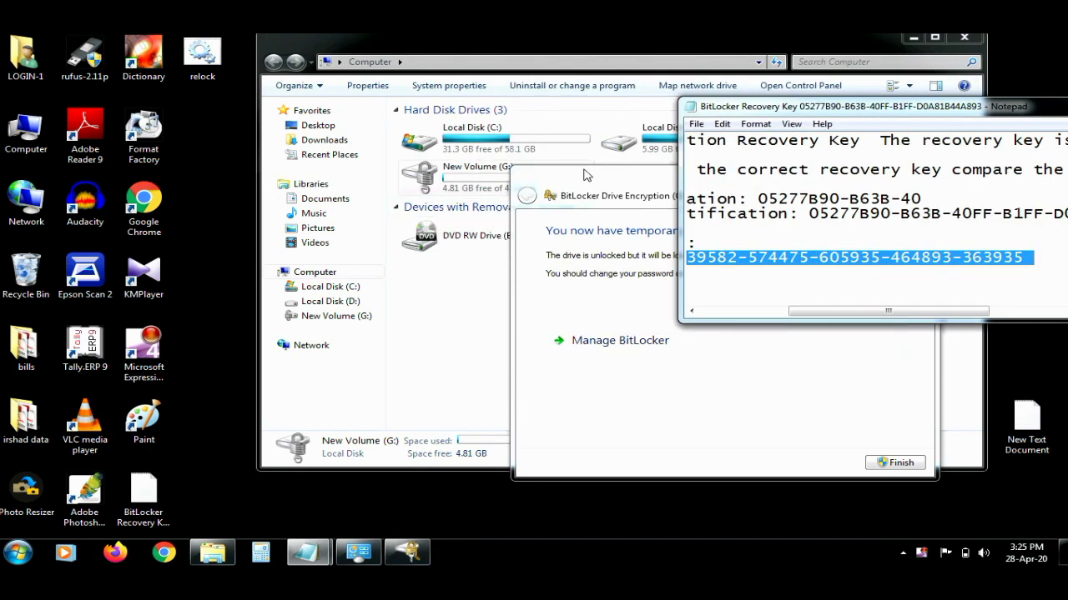
pyautogui.click(586, 175)
pyautogui.doubleClick(464, 189)
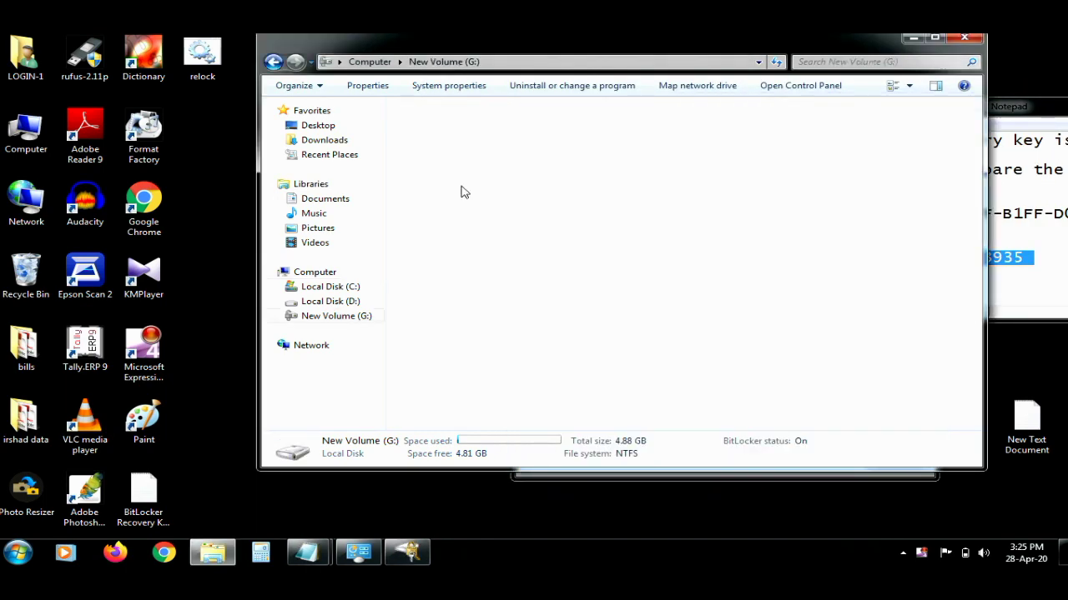
pyautogui.click(273, 62)
# Choose Change password in G:'s BitLocker management options to create a new password
pyautogui.click(407, 552)
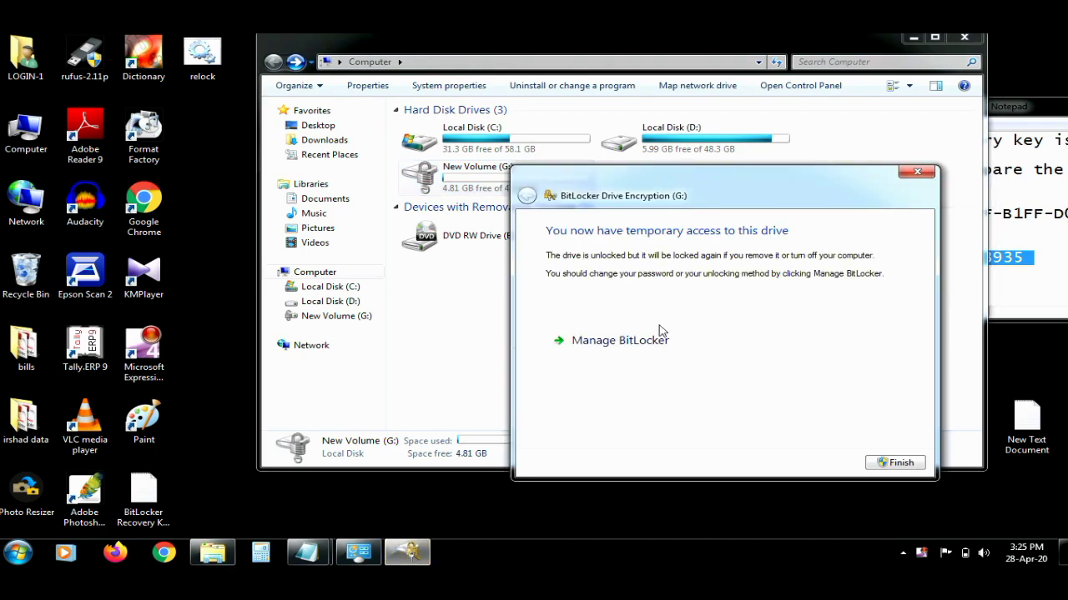
pyautogui.click(636, 342)
pyautogui.click(421, 220)
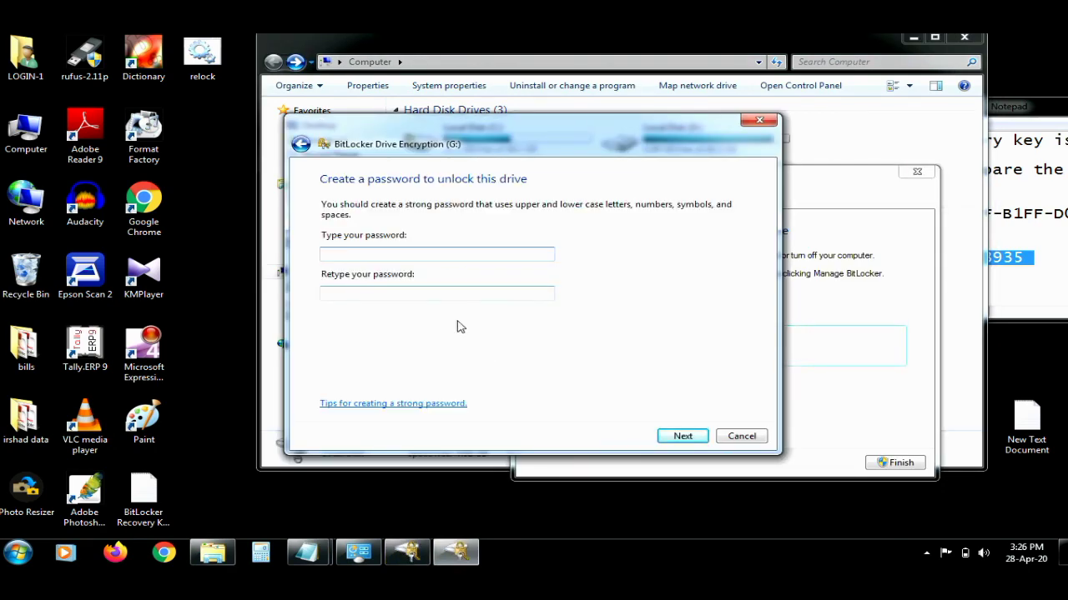